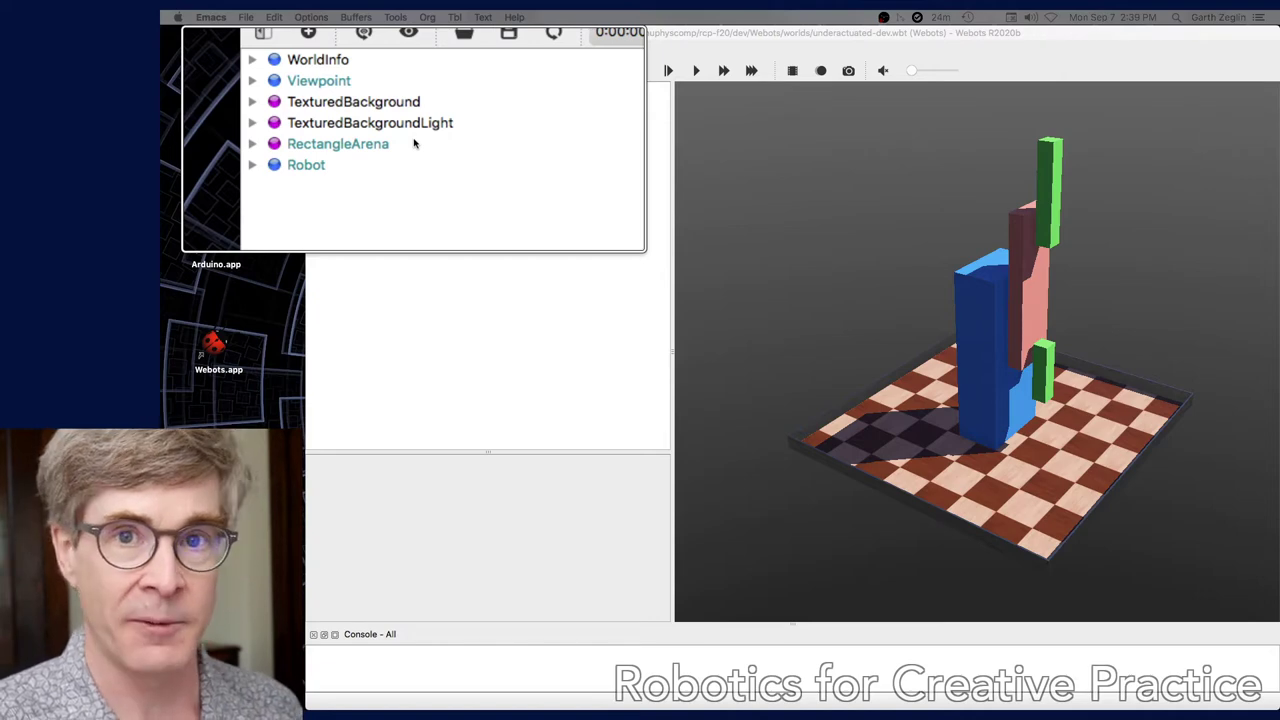
- Expand the Robot node and scroll through its fields: controller pendulum_1_2, boundingObject, physics
click(311, 156)
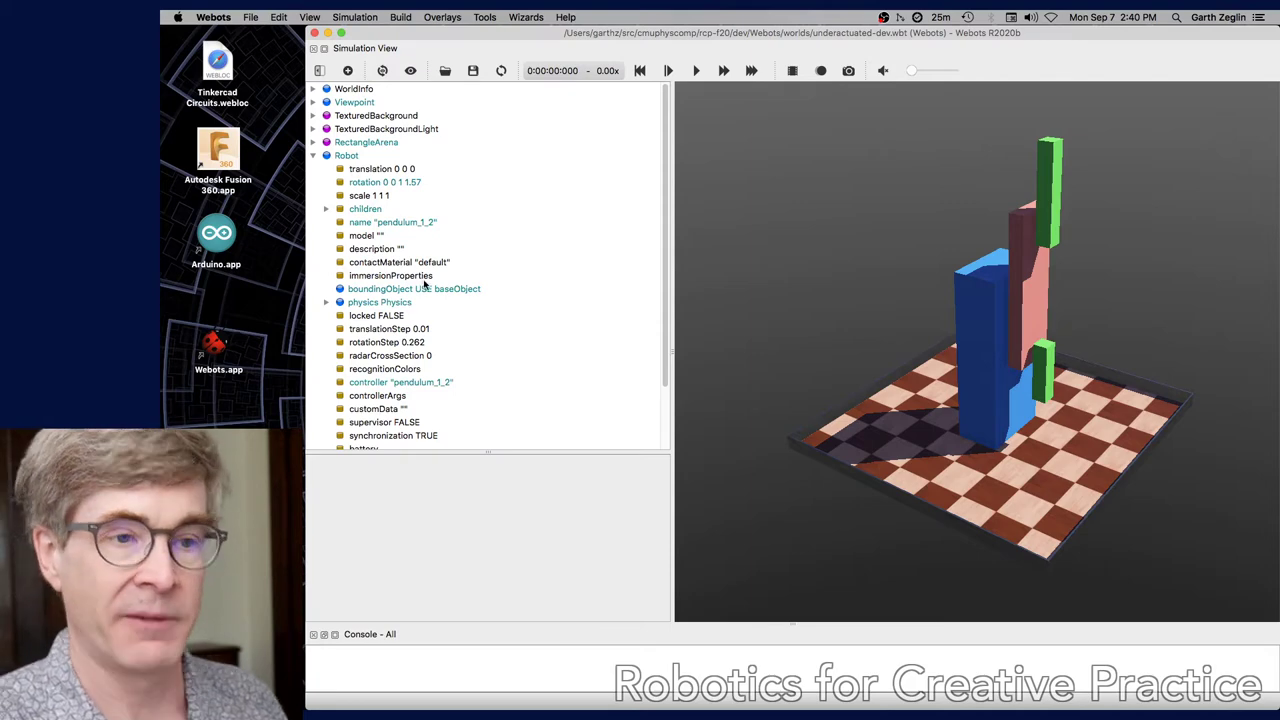
ctrl+scroll(397, 303, up, 3)
ctrl+scroll(395, 305, down, 3)
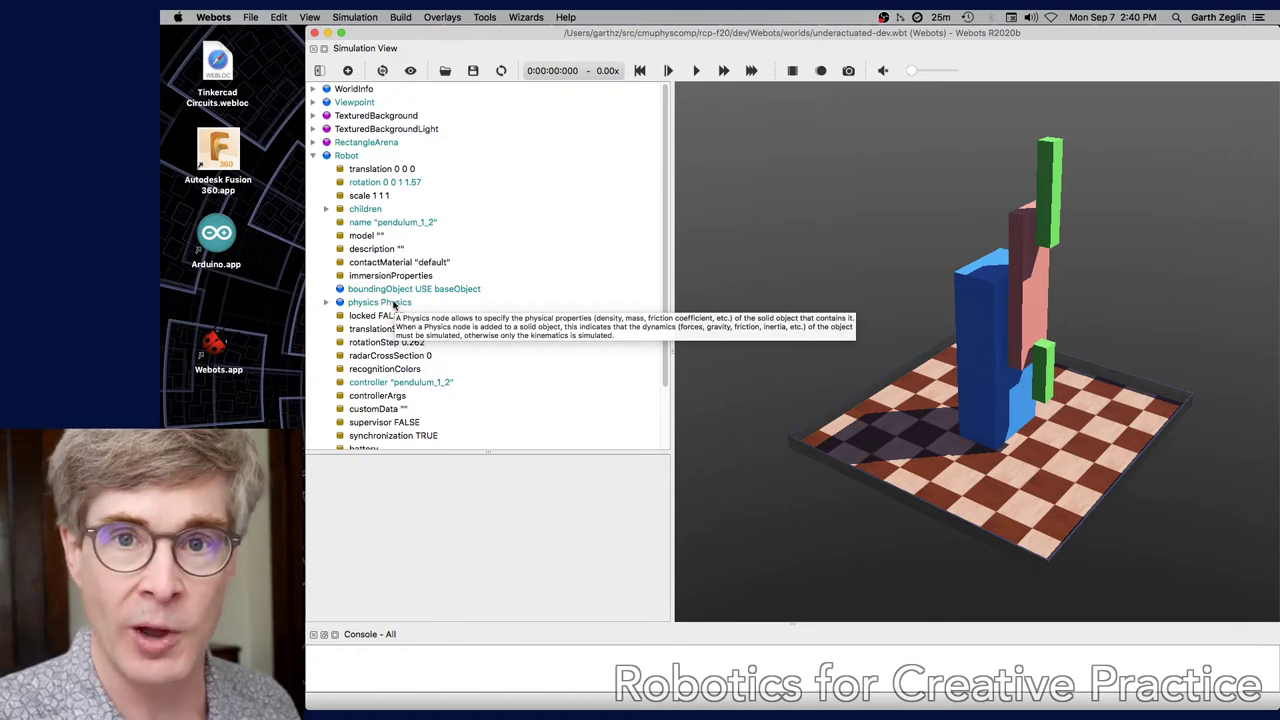
ctrl+scroll(1036, 355, up, 3)
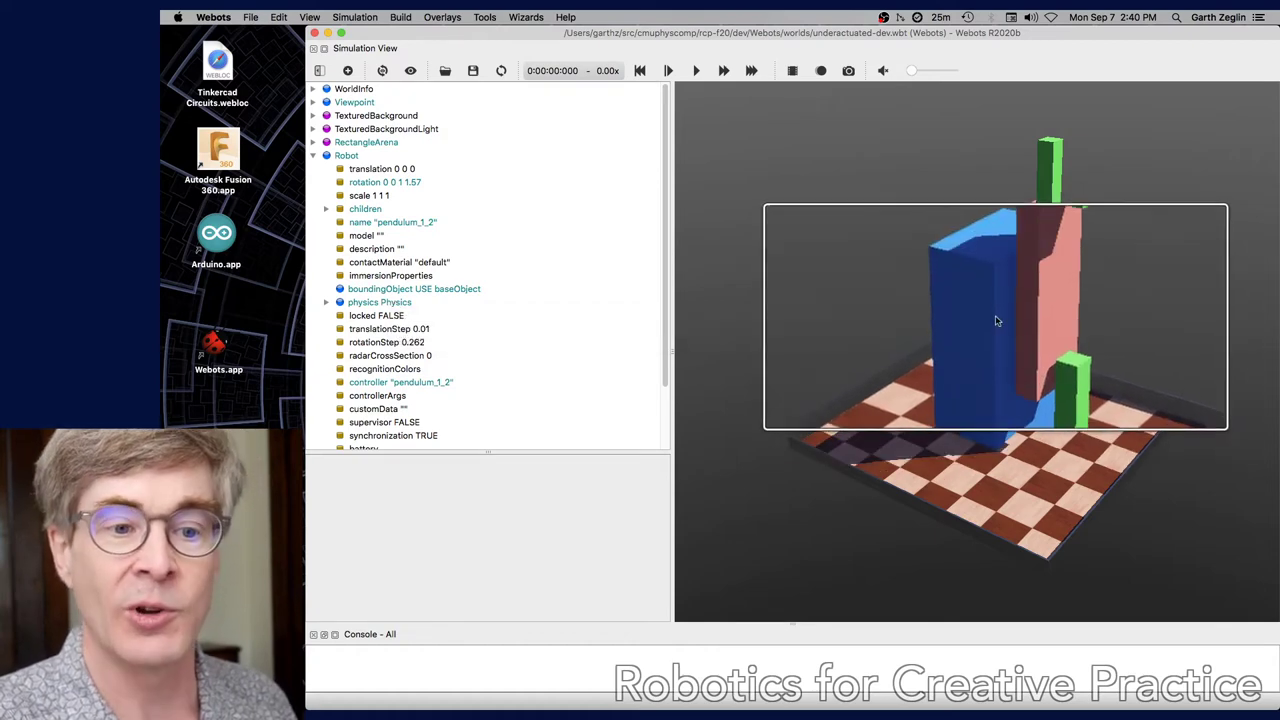
ctrl+scroll(985, 390, down, 3)
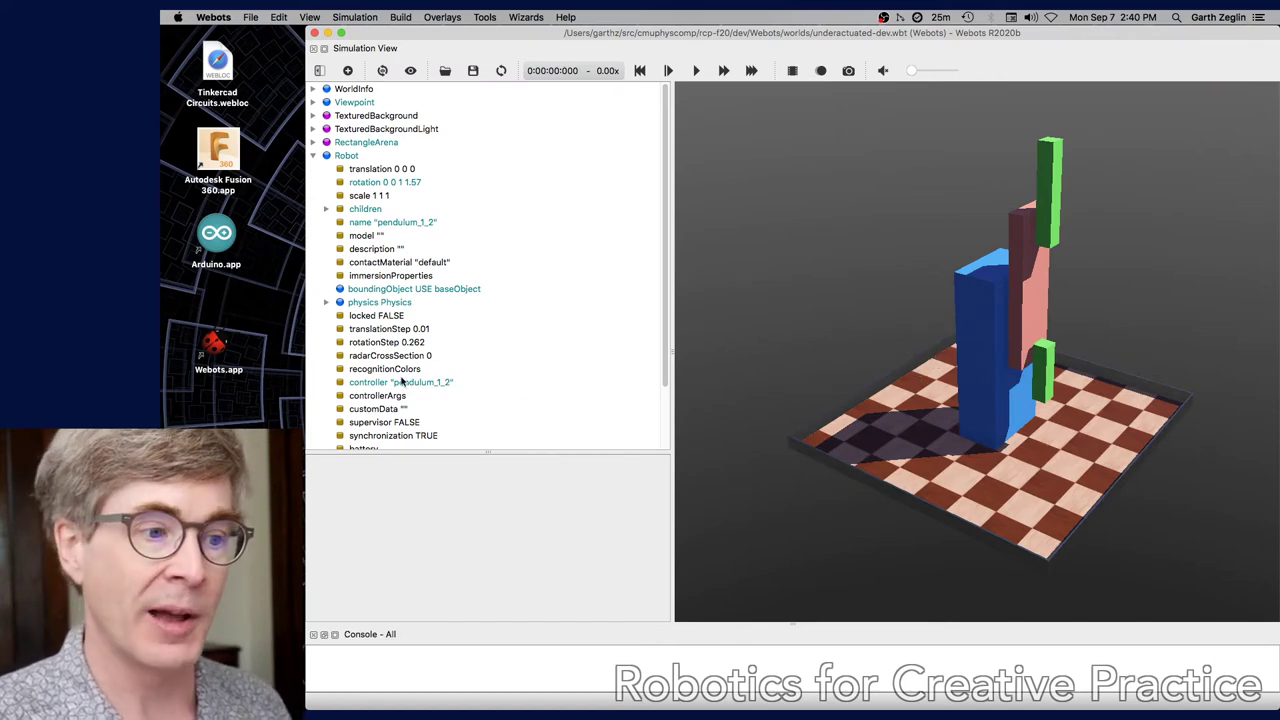
ctrl+scroll(428, 296, up, 3)
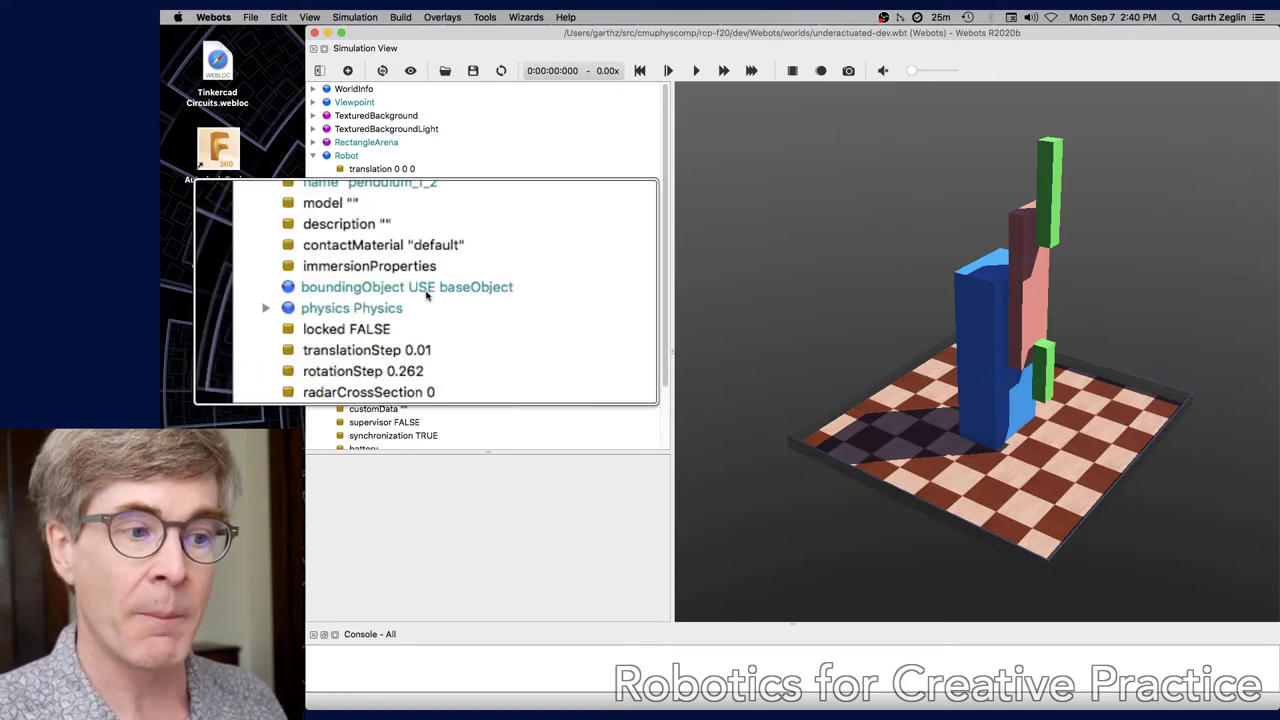
ctrl+scroll(427, 293, down, 3)
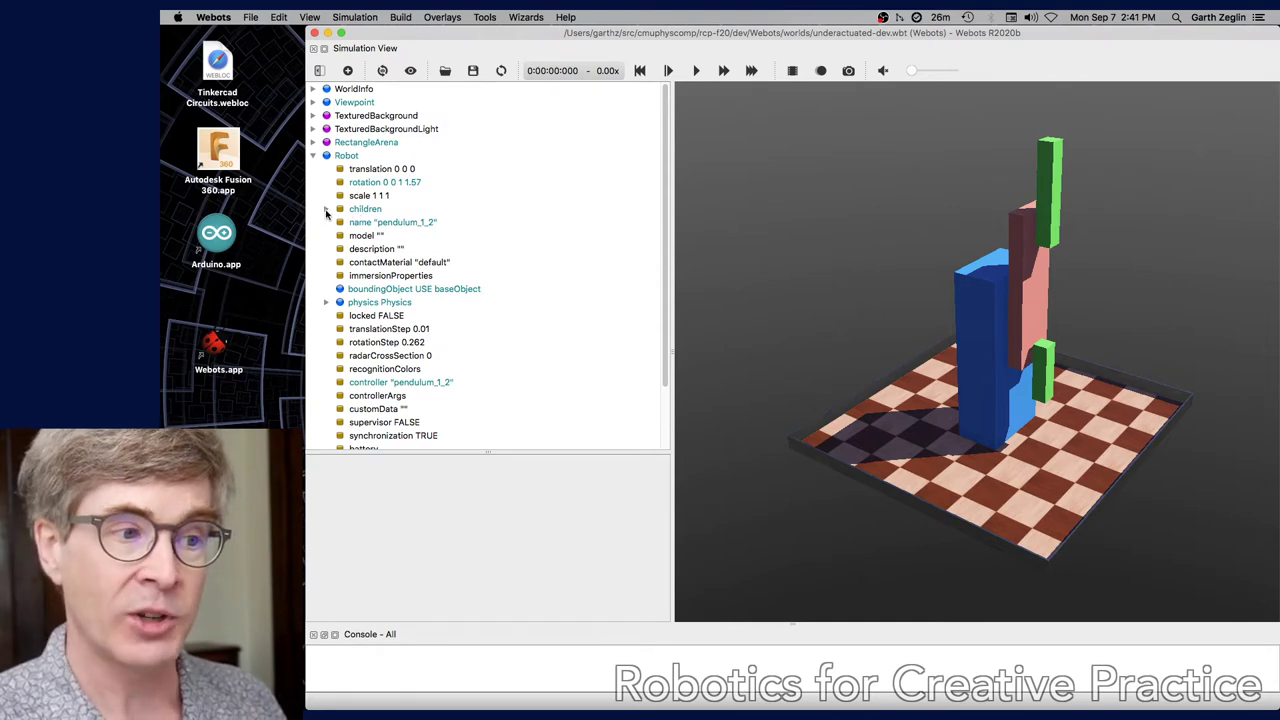
- Drill through Robot's children and DEF baseObject Transform to the Box sized 0.3 0.5 1.2, then select Robot
click(326, 209)
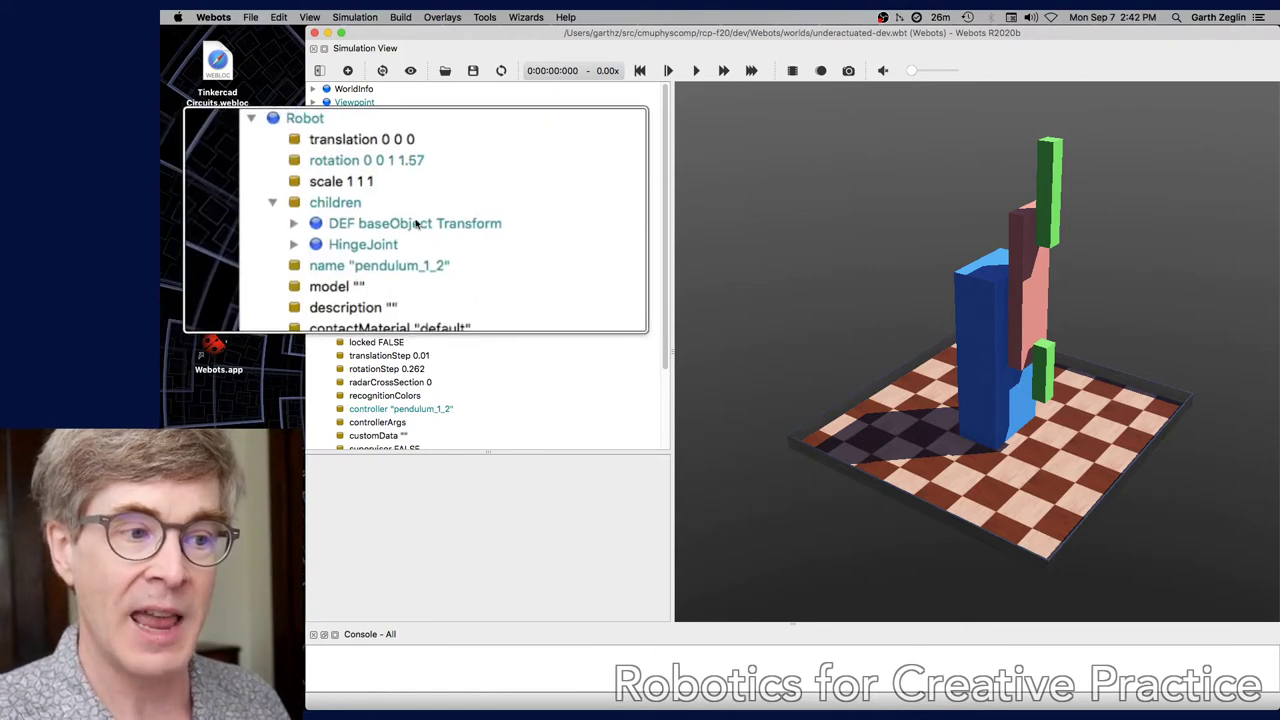
mouse_move(416, 223)
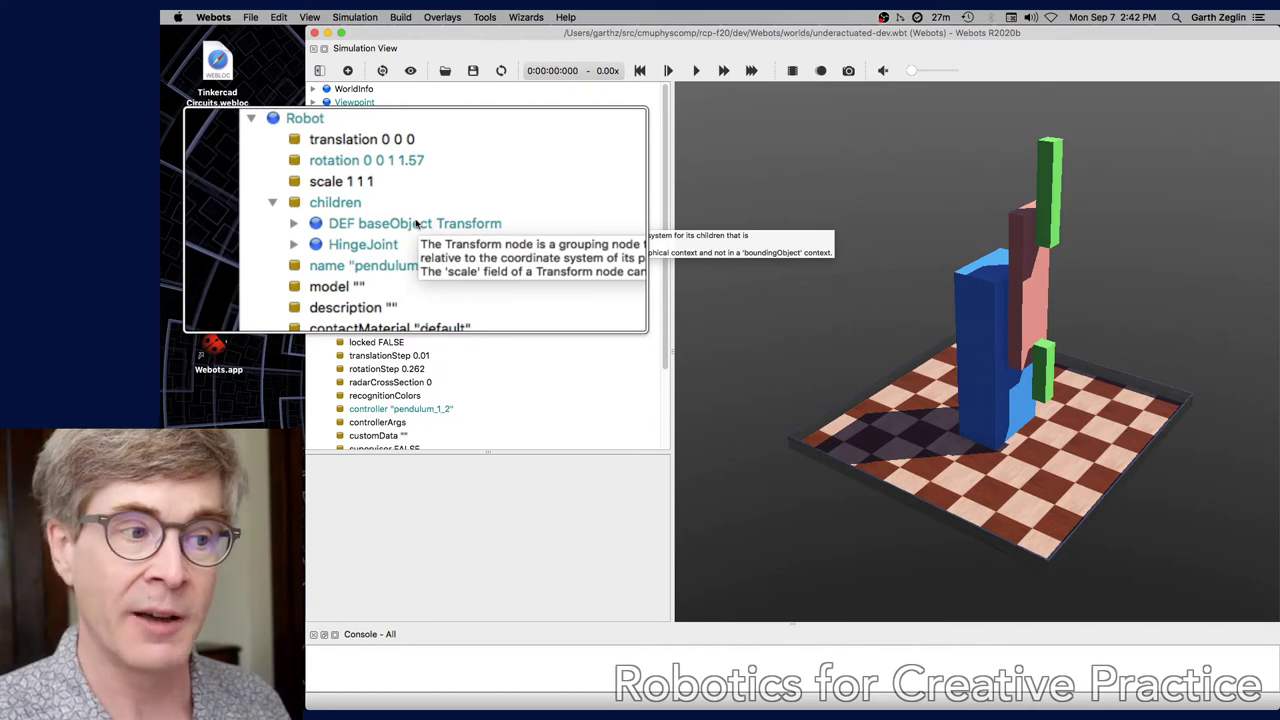
click(339, 223)
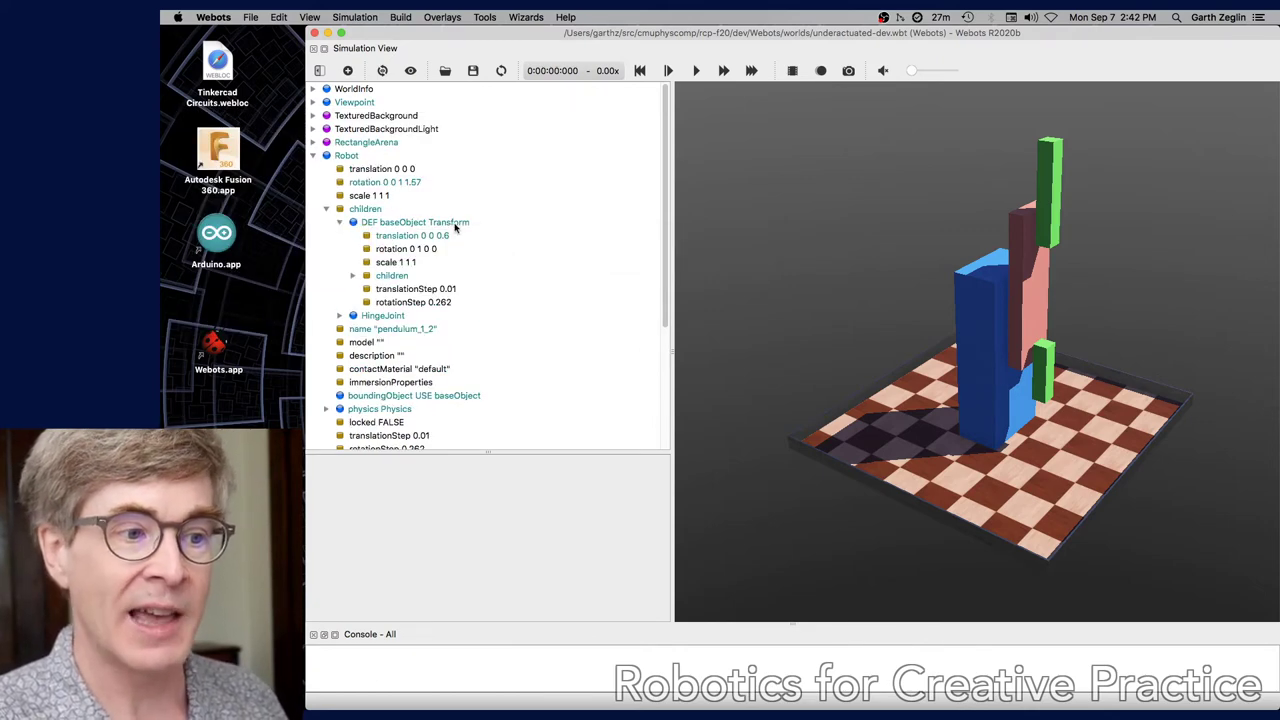
mouse_move(455, 228)
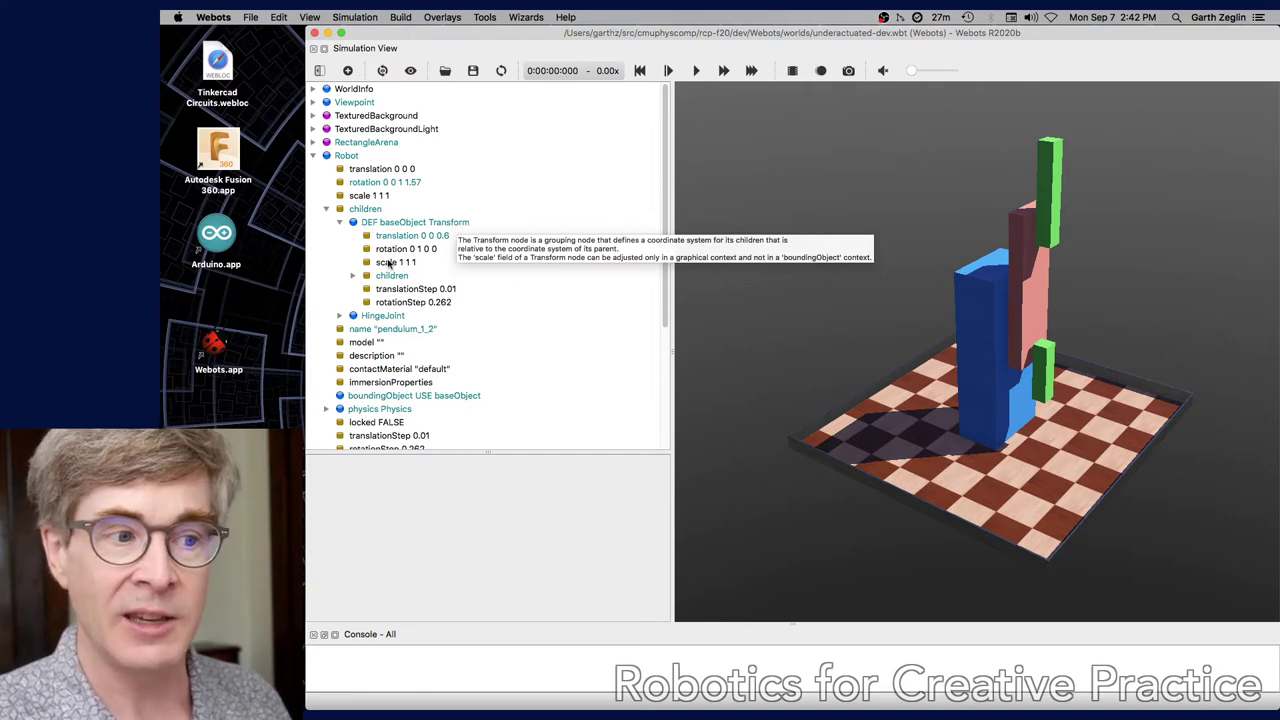
click(353, 275)
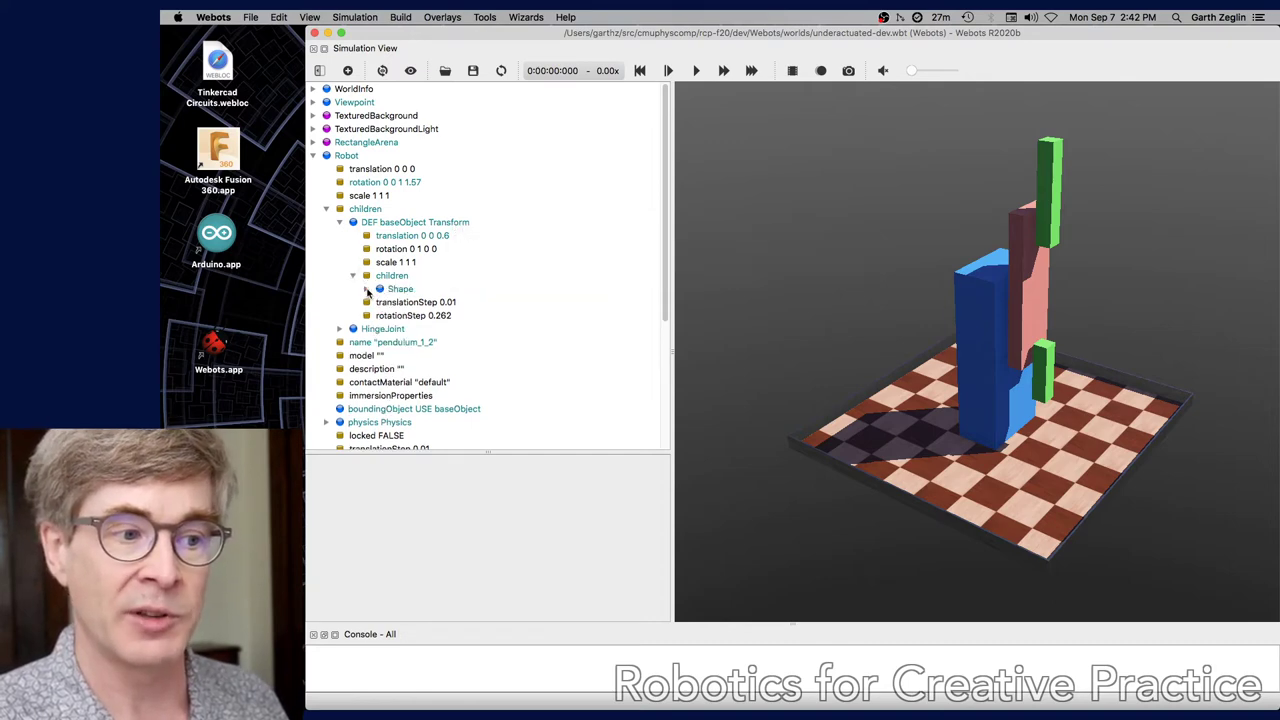
click(367, 289)
click(380, 316)
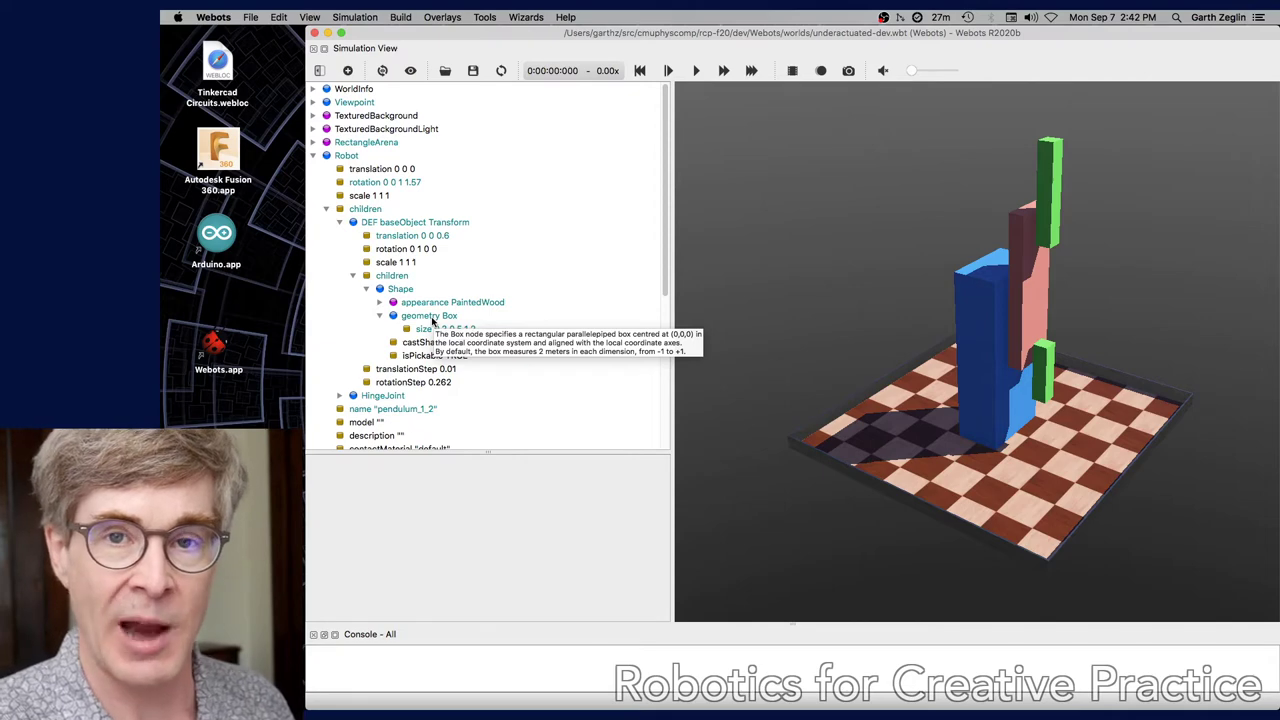
click(364, 160)
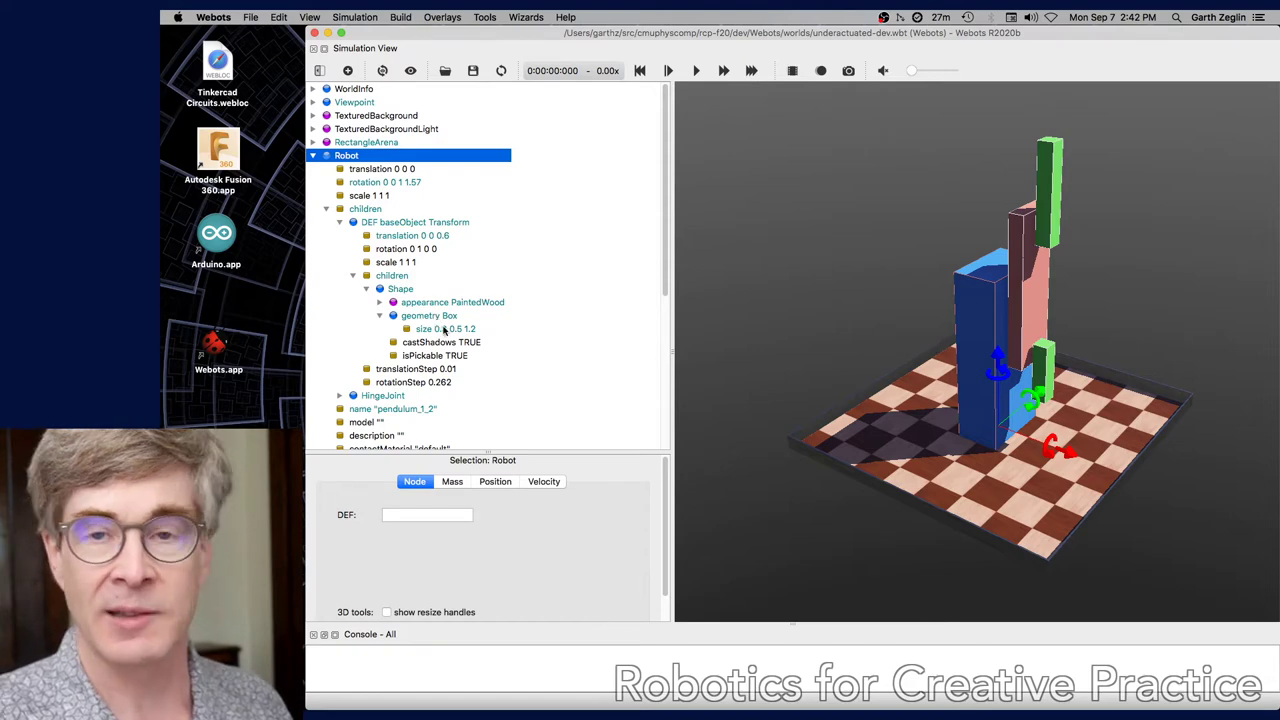
- Select the geometry Box, then its Shape, then the DEF baseObject Transform node
click(421, 316)
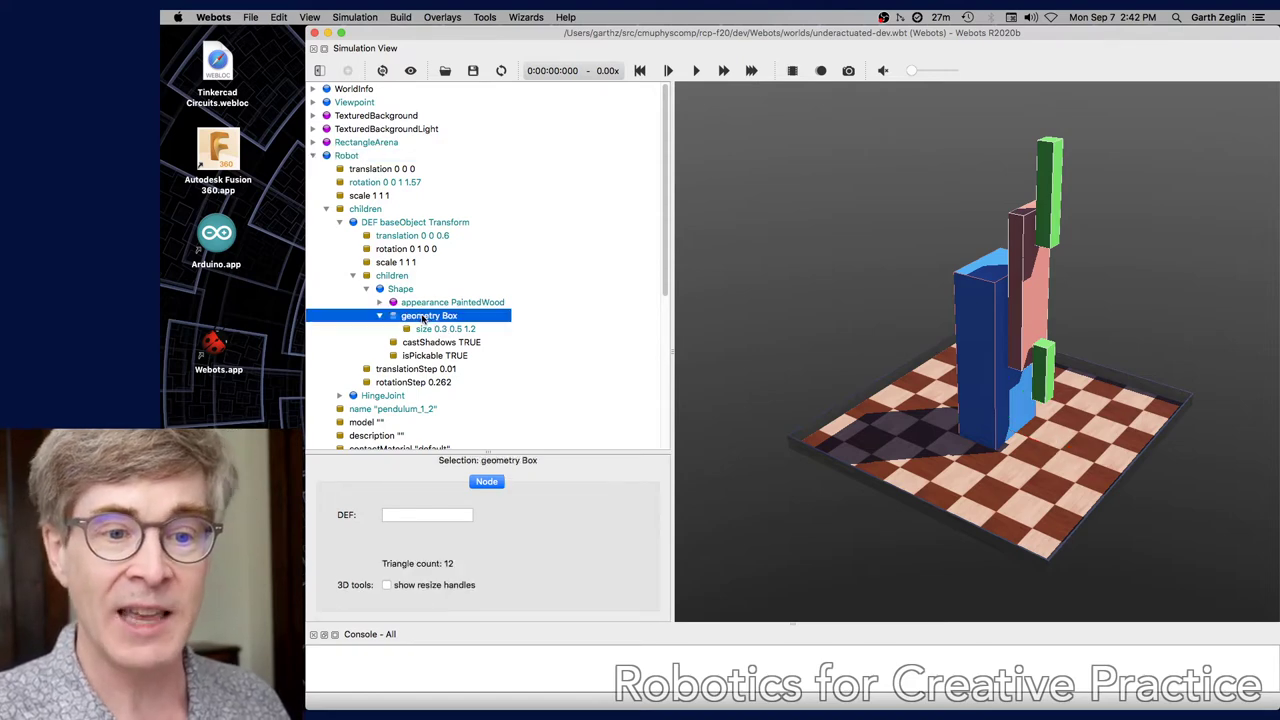
click(405, 289)
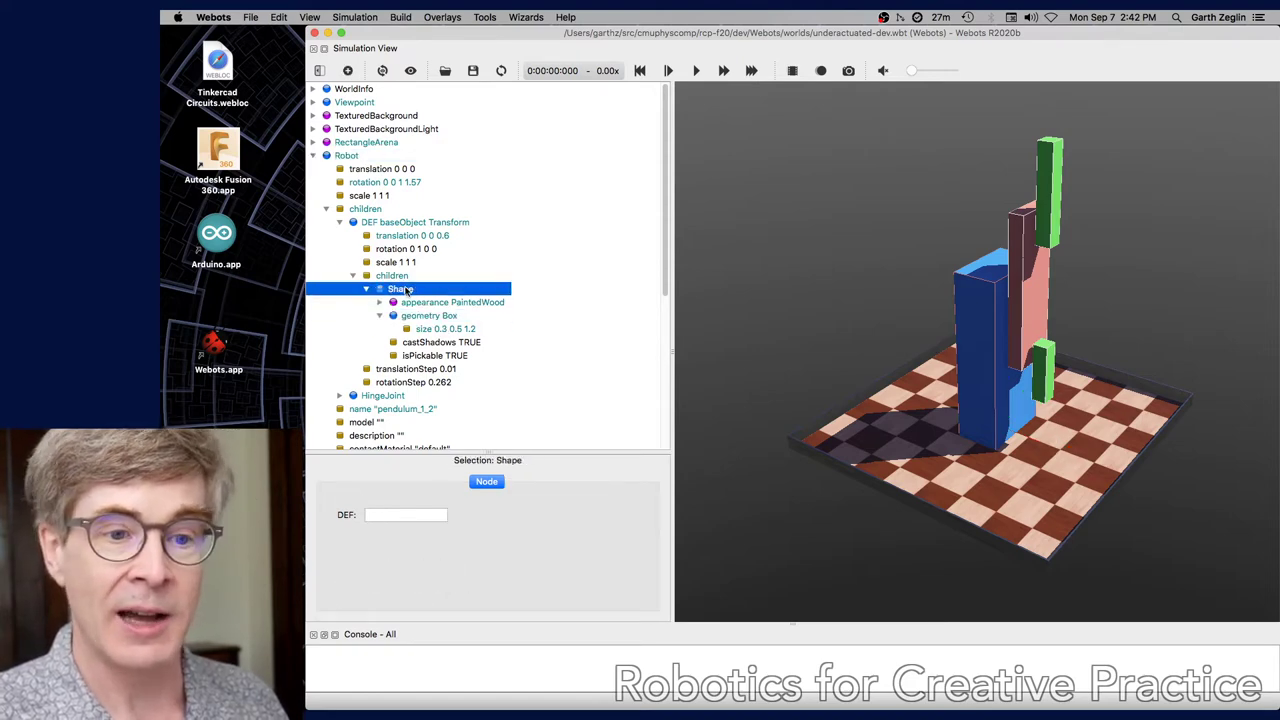
click(416, 224)
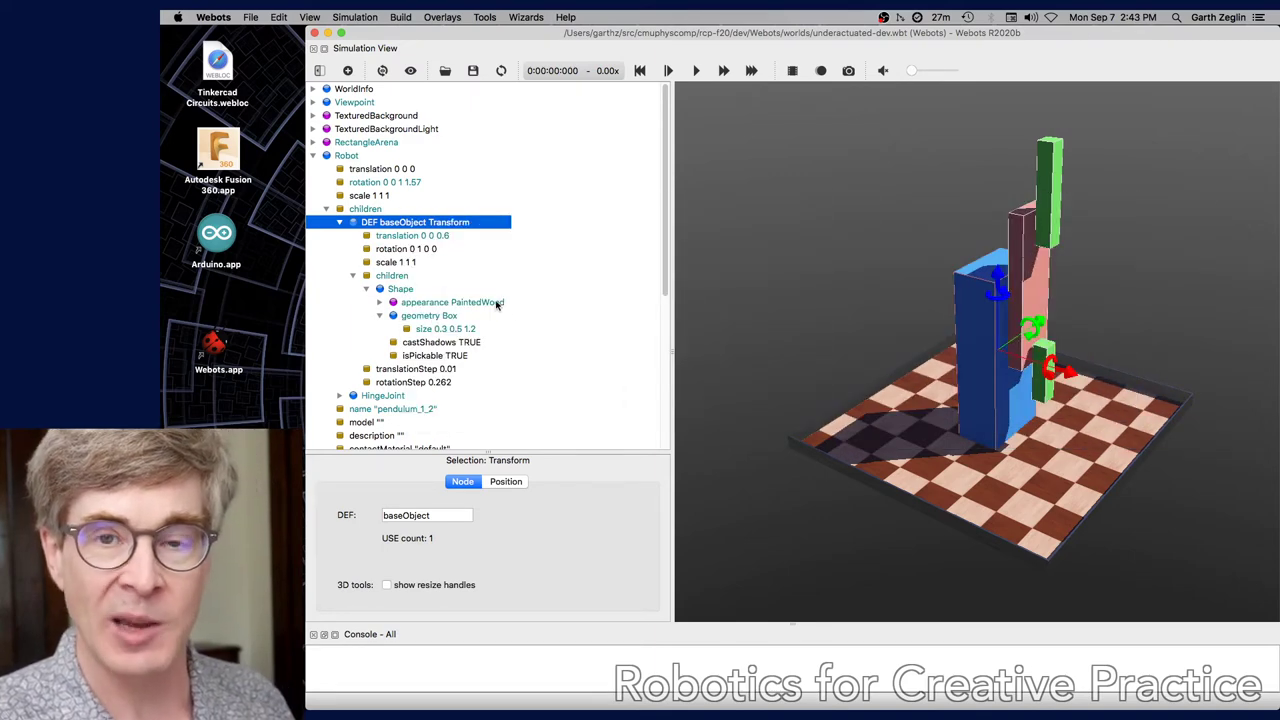
mouse_move(497, 305)
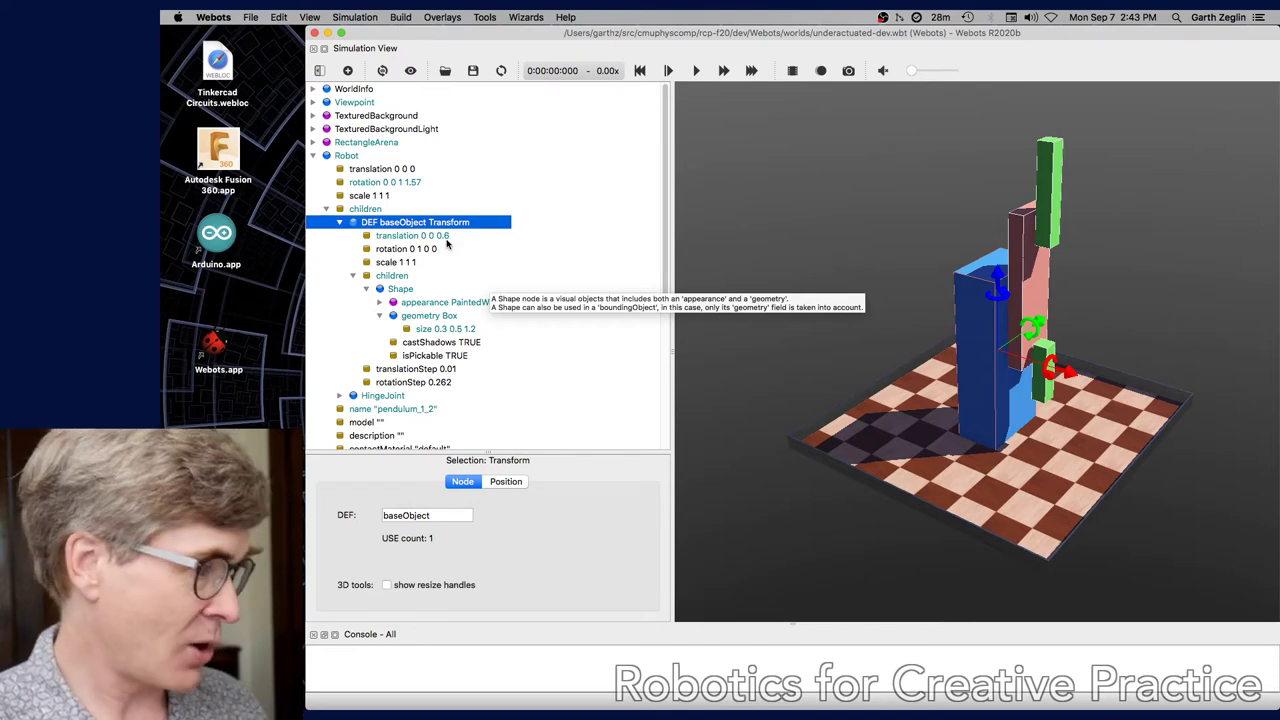
- Switch to another window with Super+Tab
key(super+Tab)
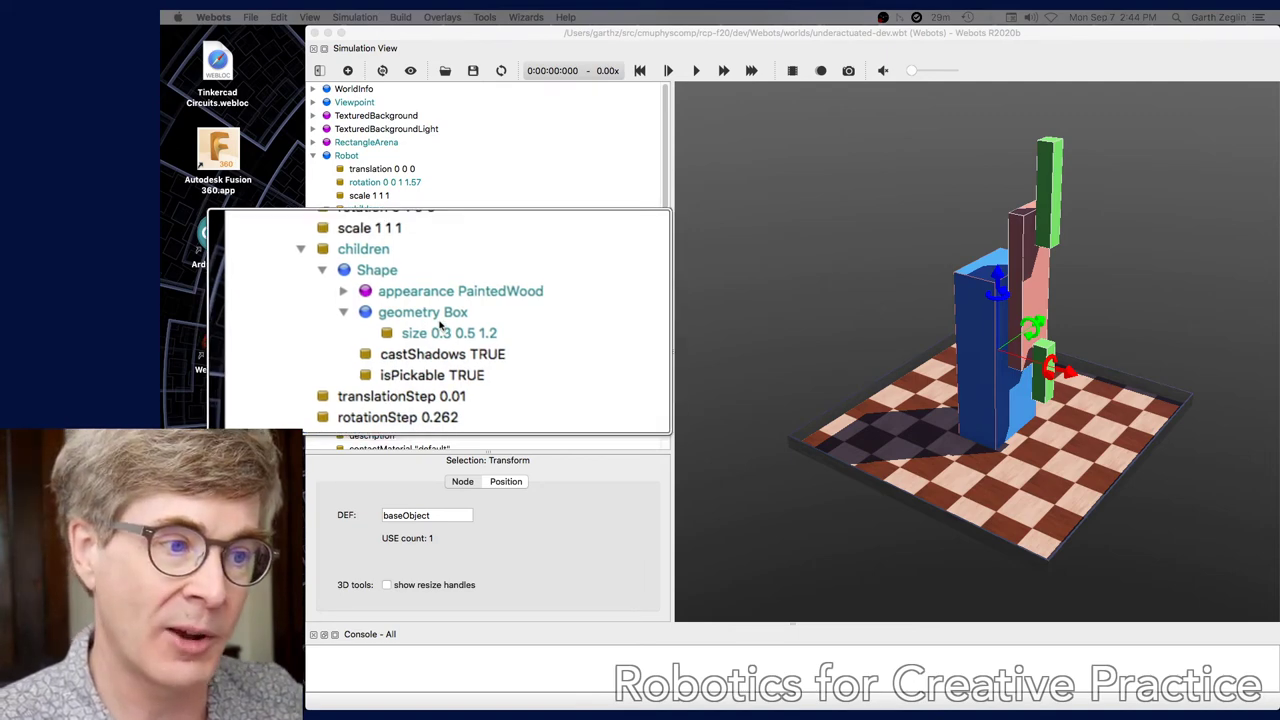
- Collapse the DEF baseObject Transform node and select the HingeJoint beside it
click(340, 223)
click(340, 223)
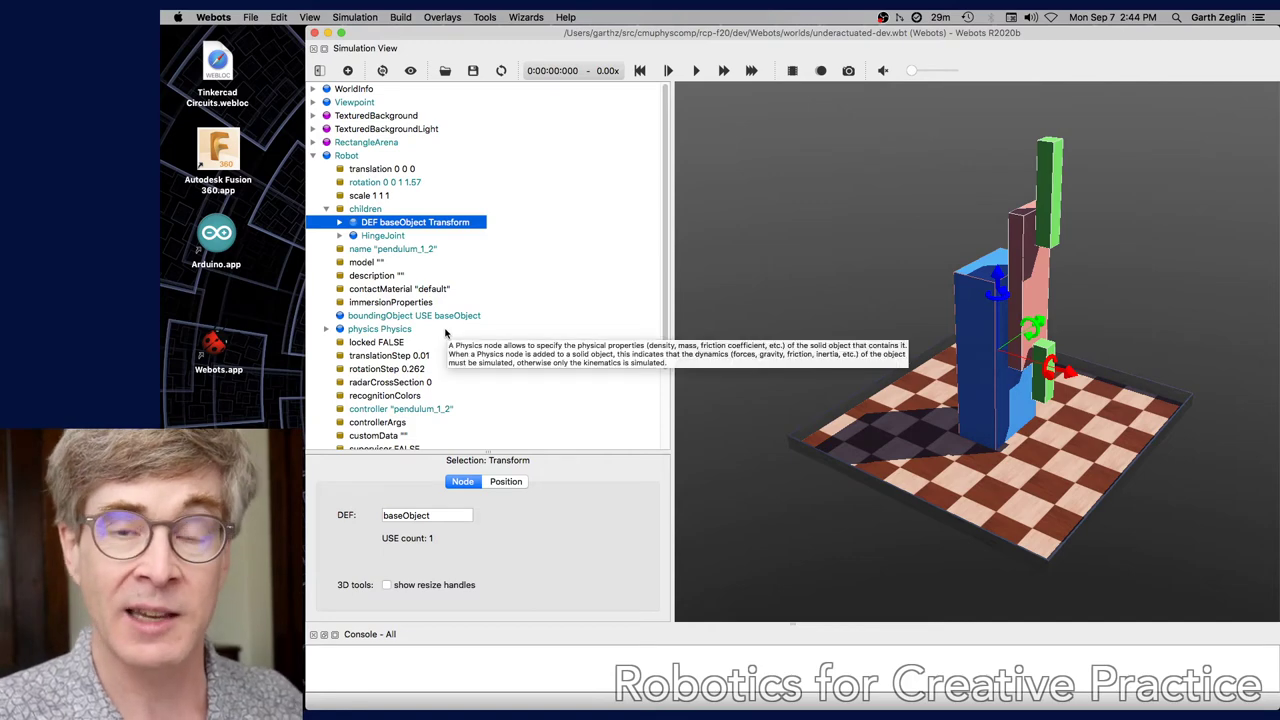
mouse_move(405, 224)
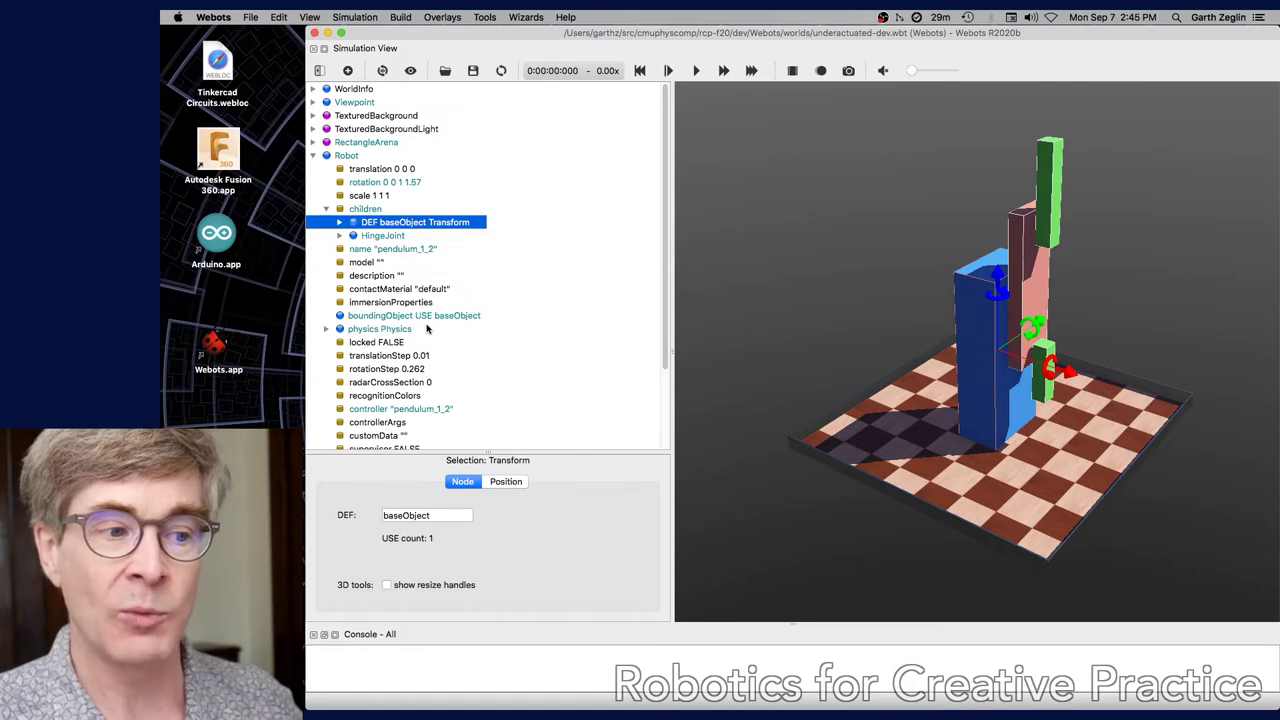
mouse_move(426, 329)
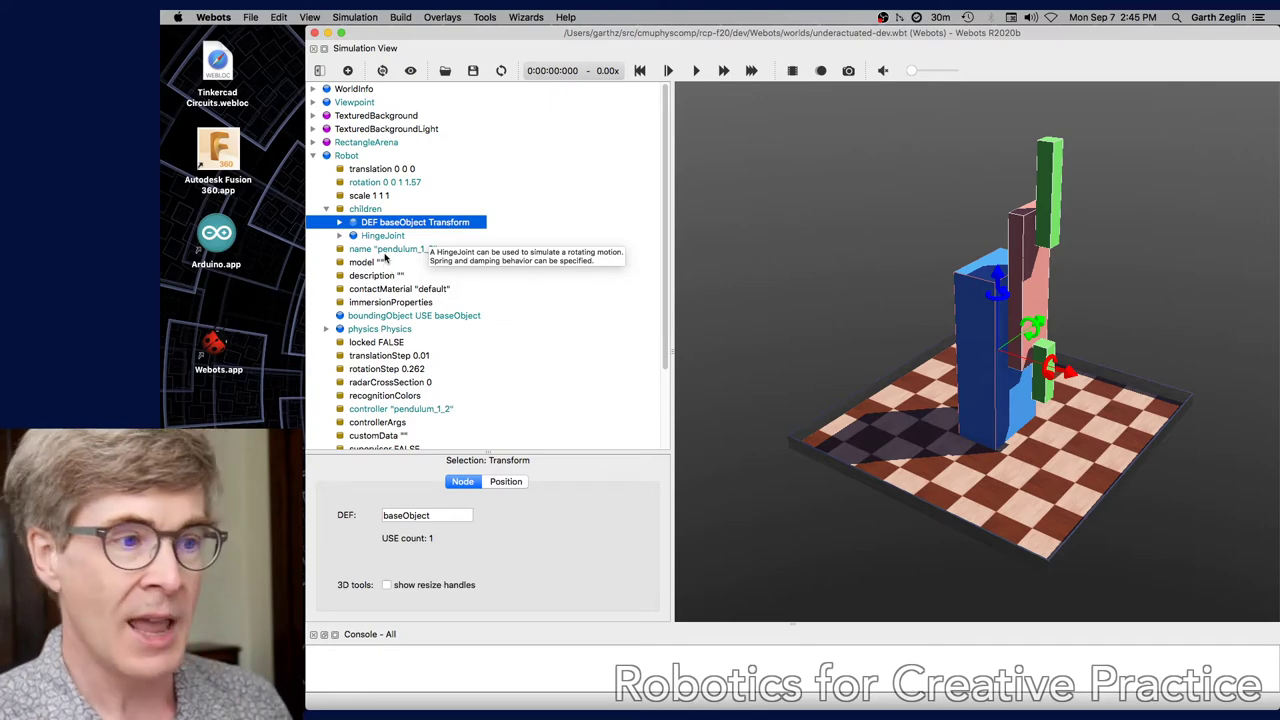
click(382, 237)
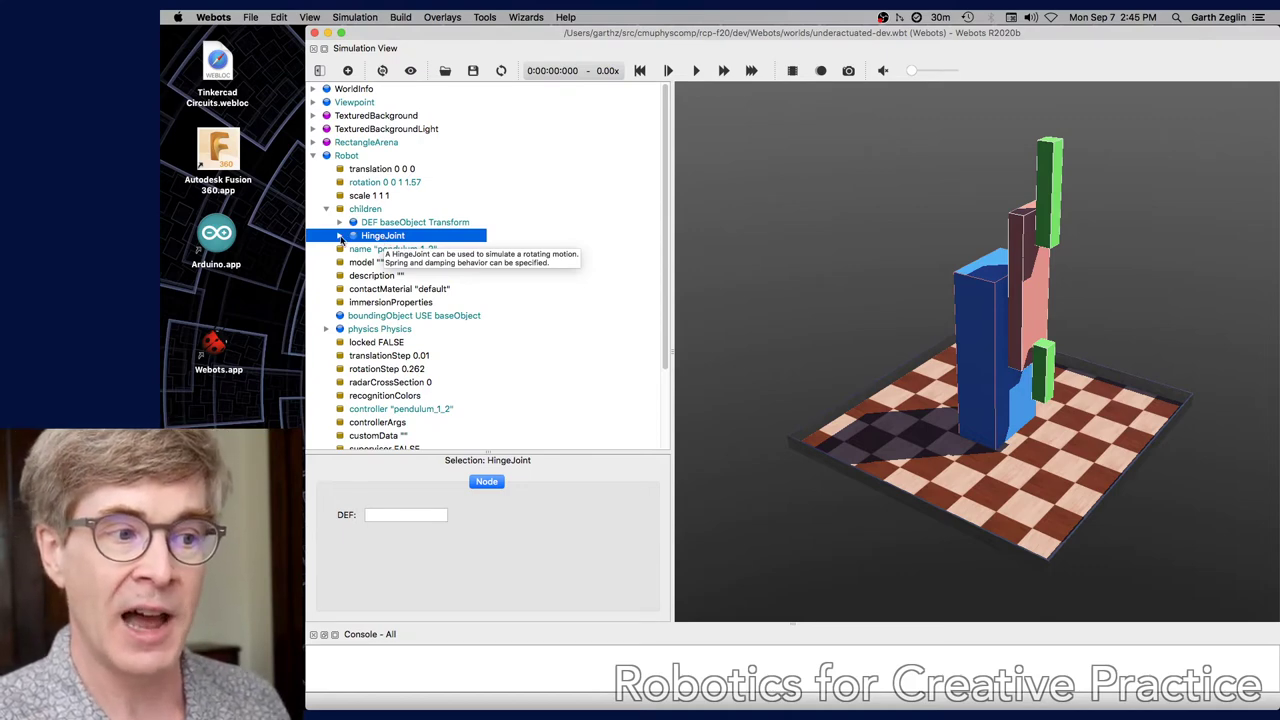
- Expand the HingeJoint and open its jointParameters to show the hinge parameter fields
click(340, 236)
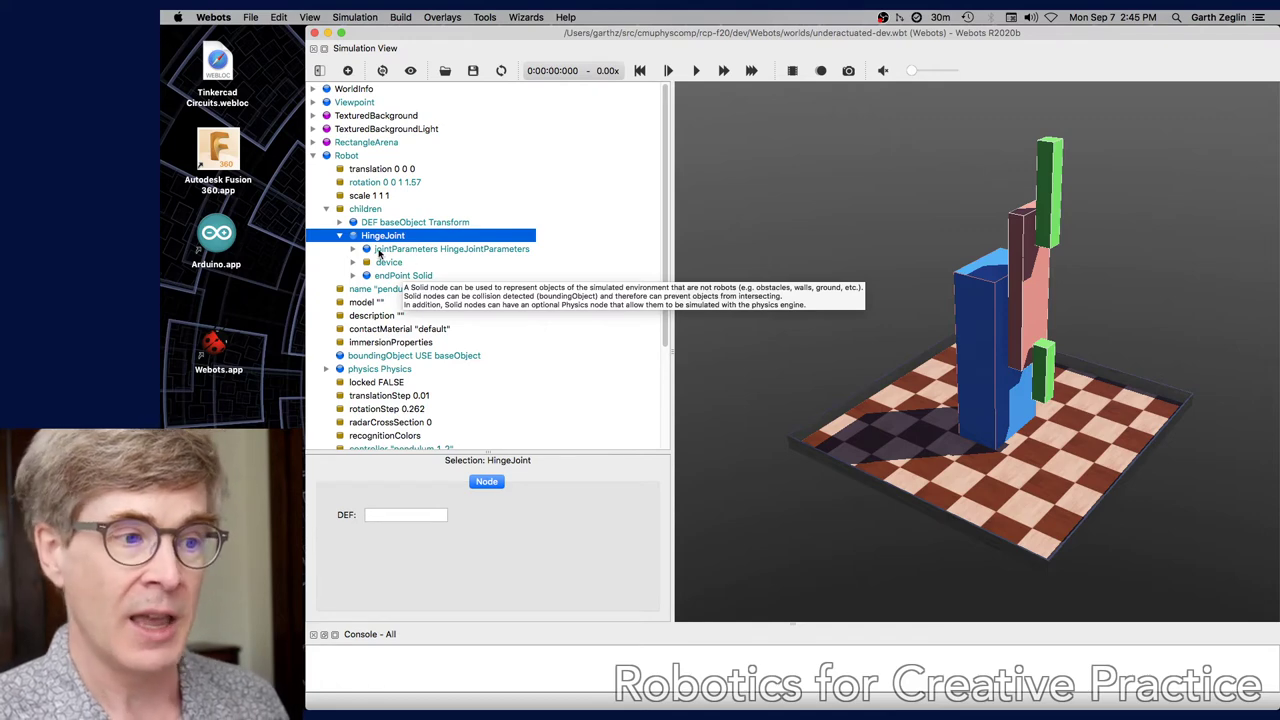
click(390, 249)
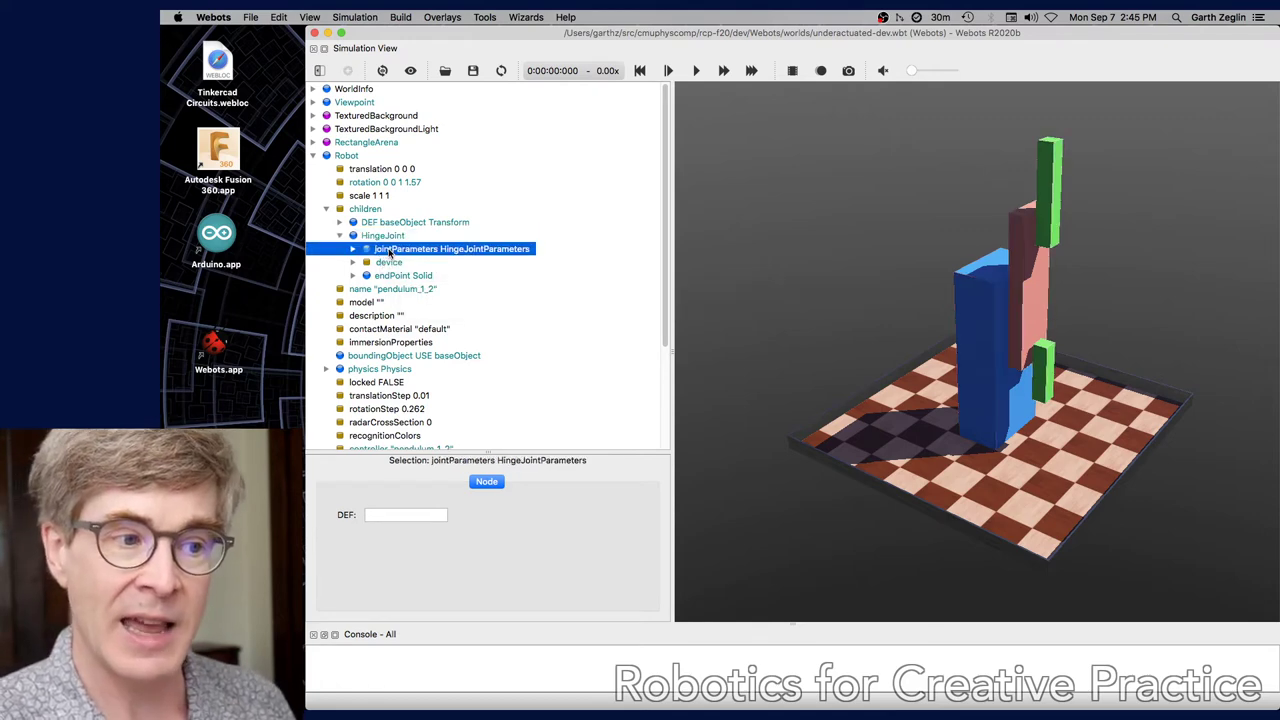
click(353, 250)
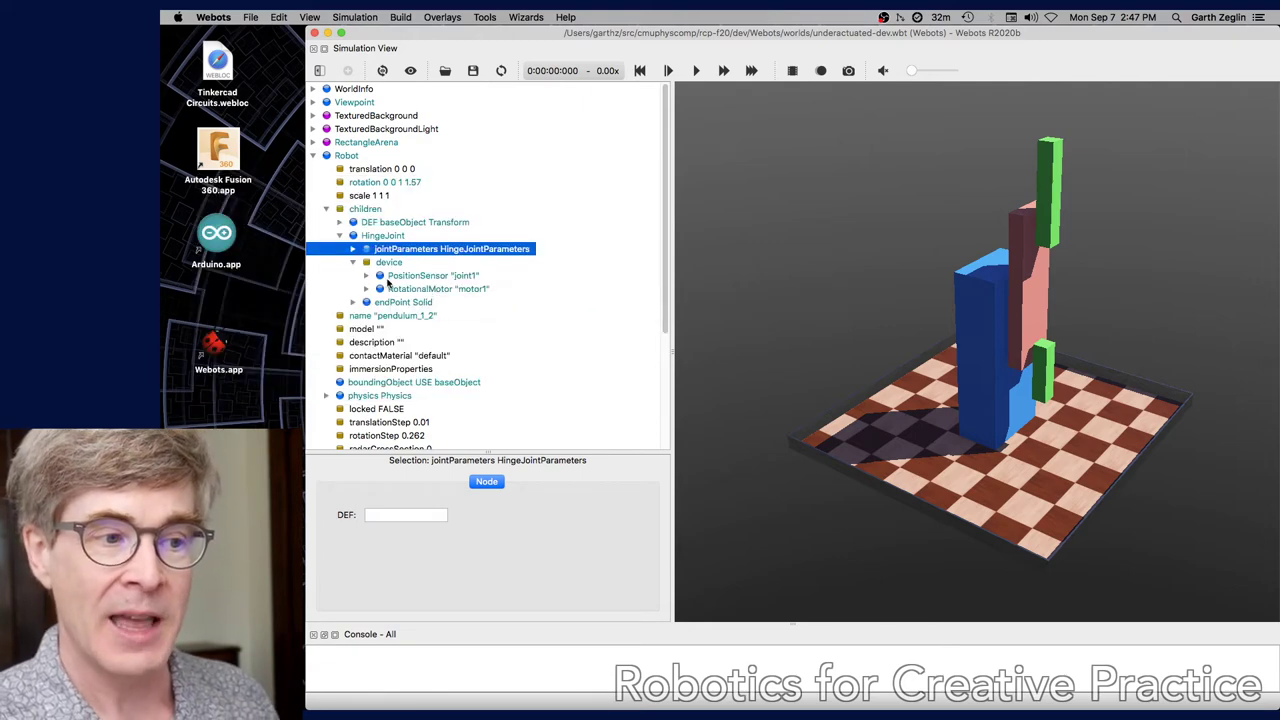
- Briefly expand RotationalMotor motor1, then fold motor1 and the device list closed
click(366, 289)
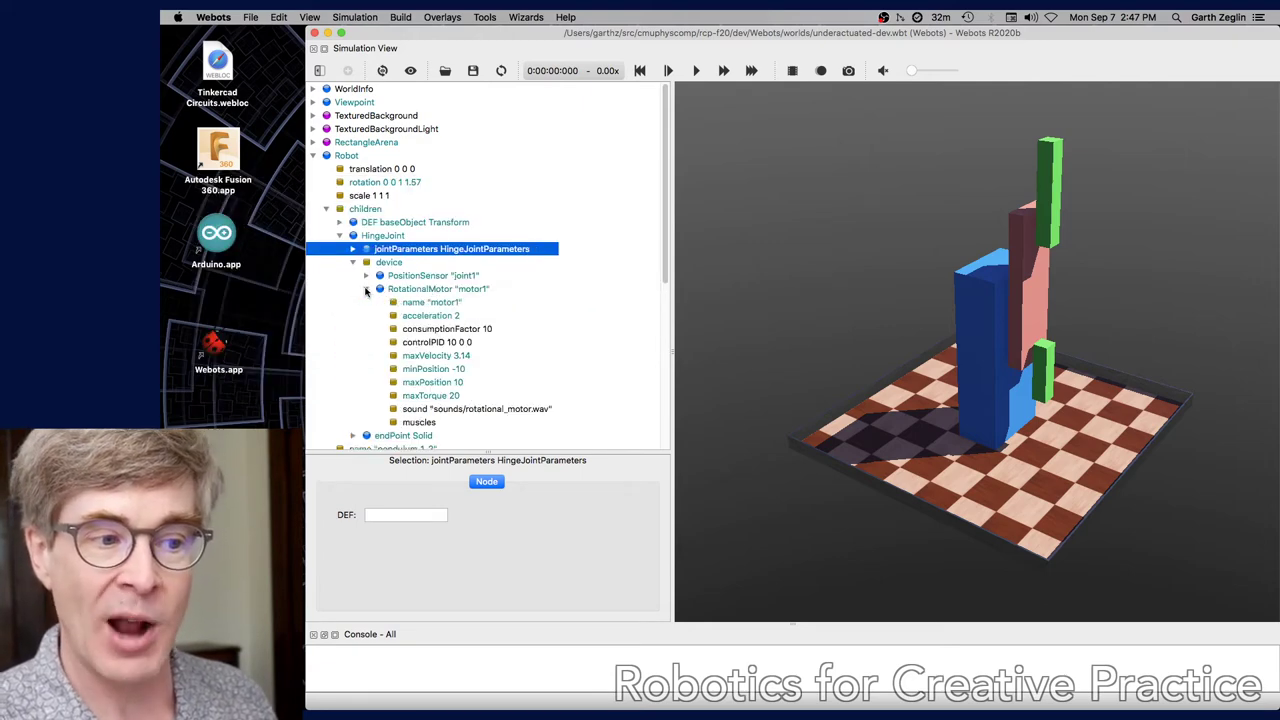
click(366, 289)
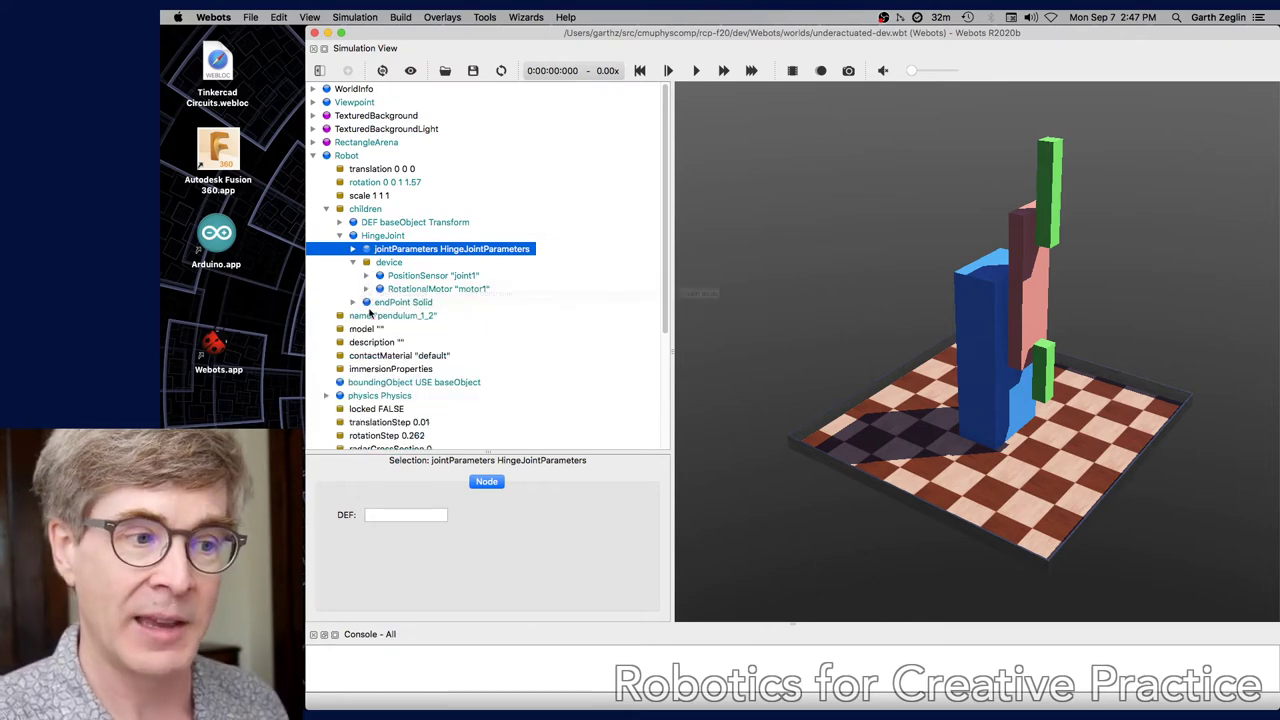
click(353, 262)
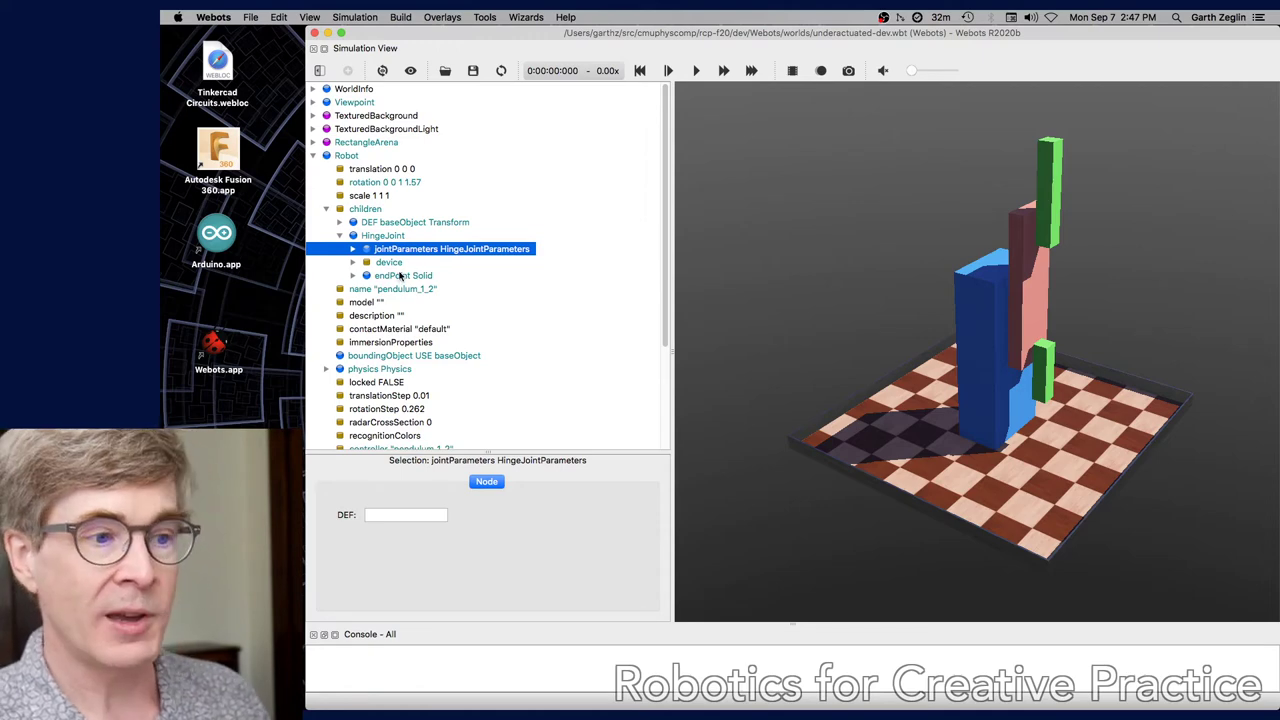
- Select the hinge's endPoint Solid and expand it to show name link1 at translation 0.15 0 1
click(401, 277)
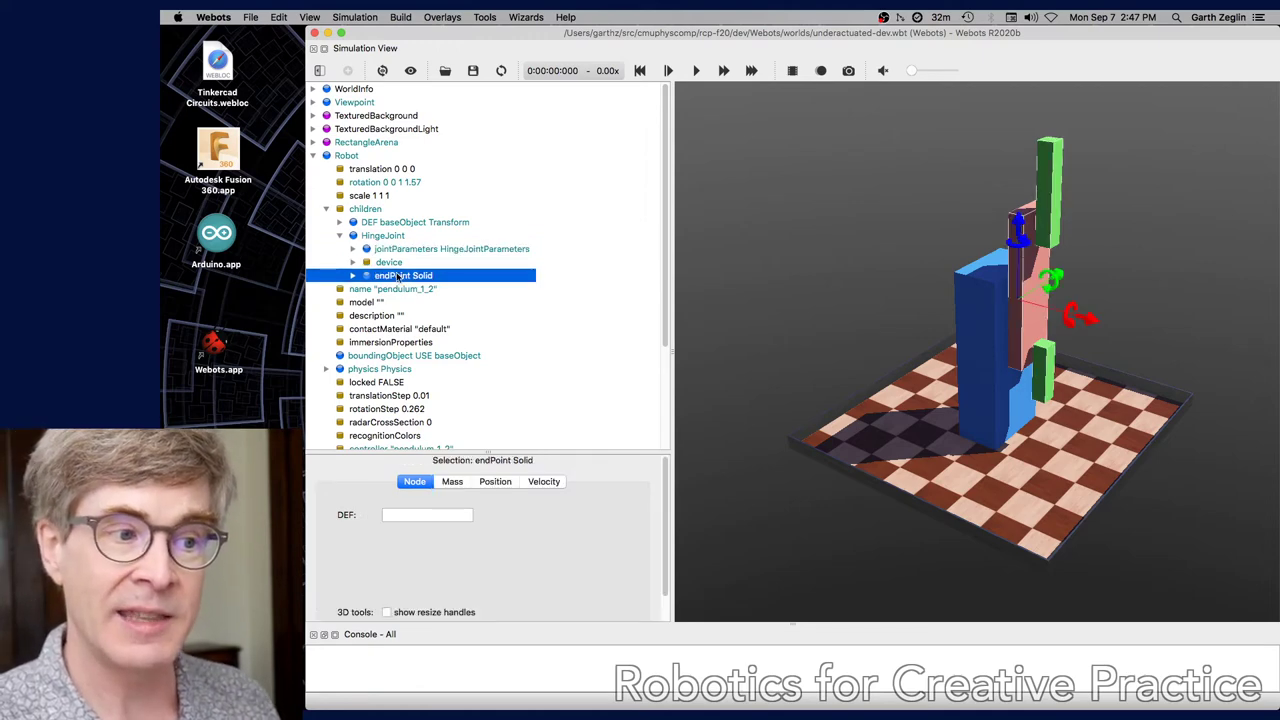
mouse_move(380, 280)
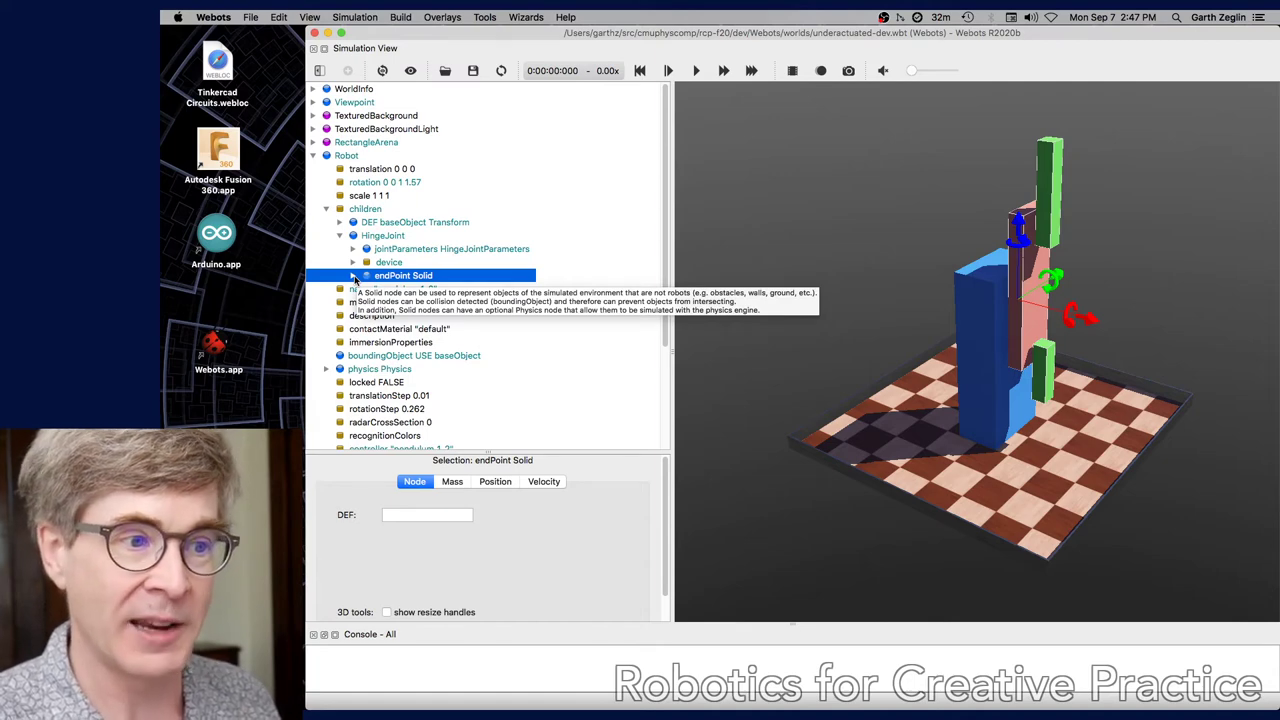
click(353, 276)
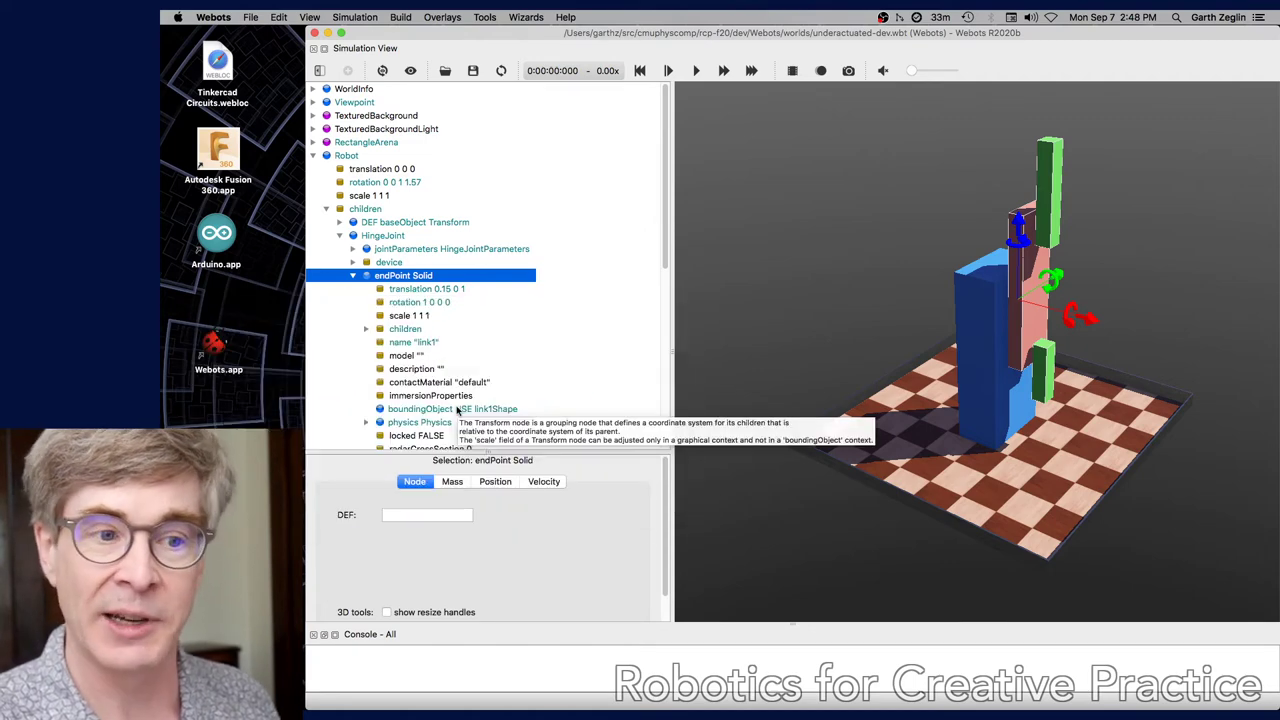
scroll(450, 322, down, 3)
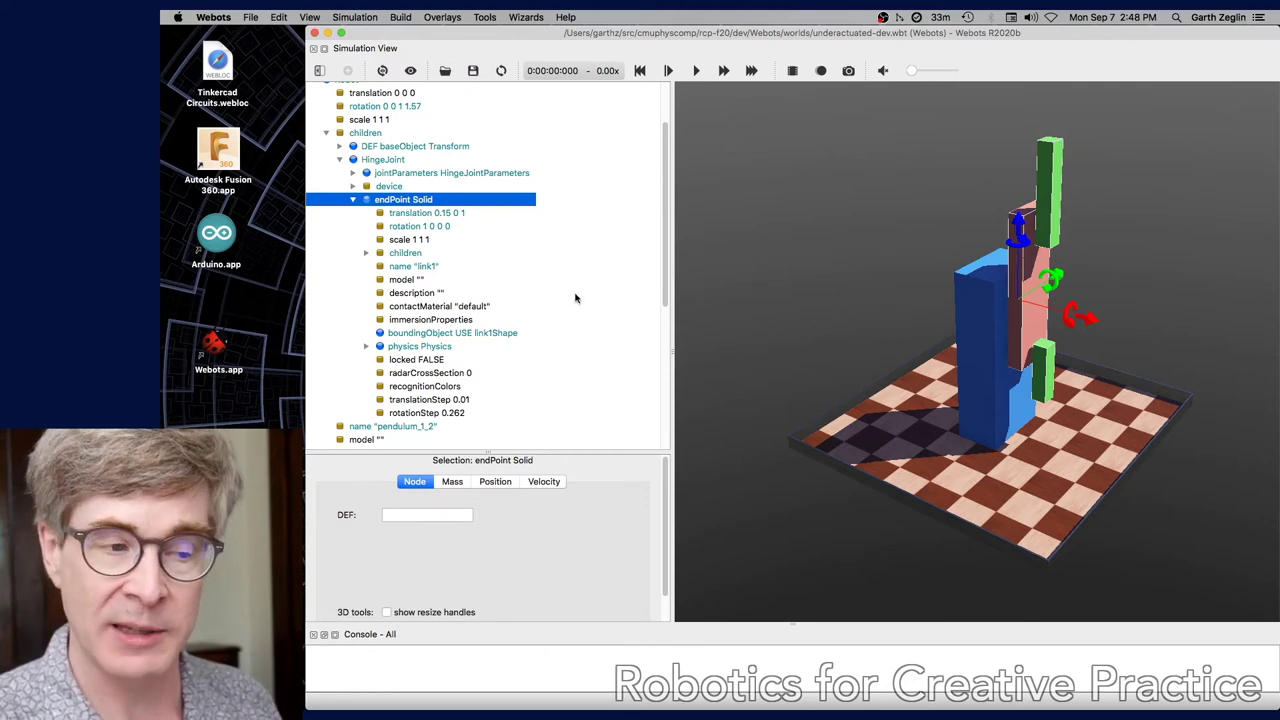
- Expand link1's children, DEF link1Shape Transform and its Shape to reveal PaintedWood and Box
click(365, 254)
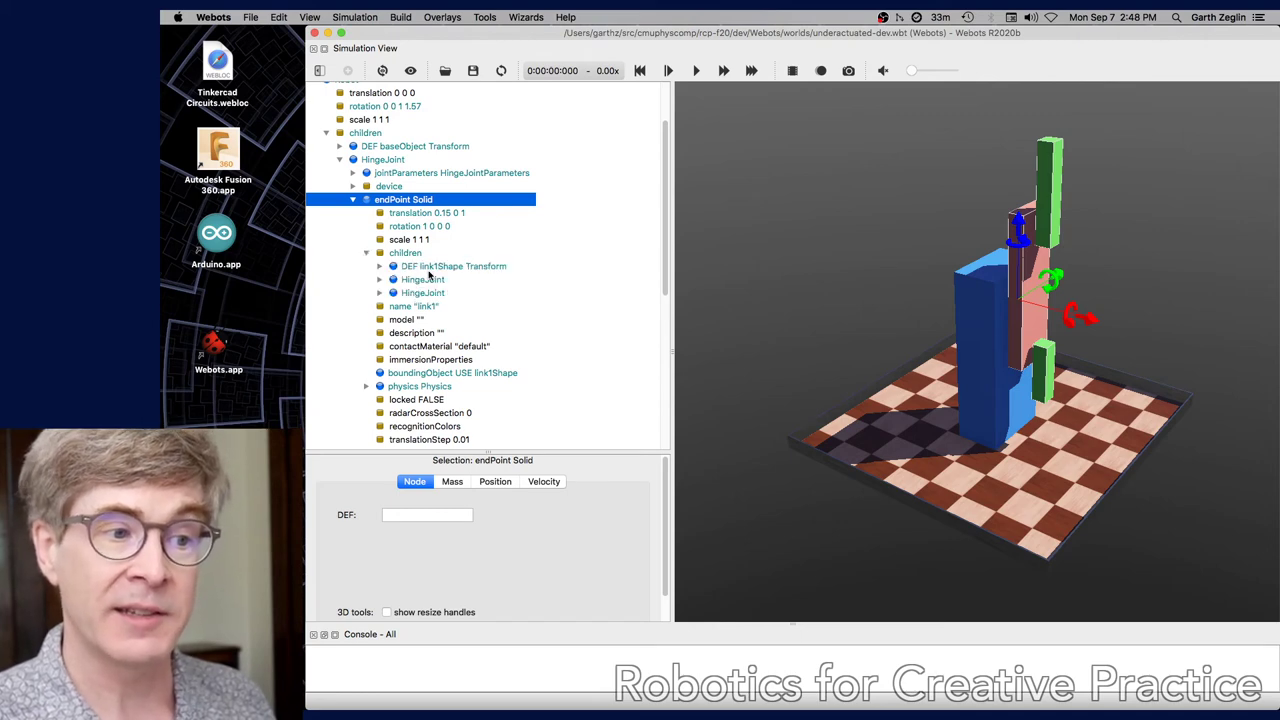
click(380, 266)
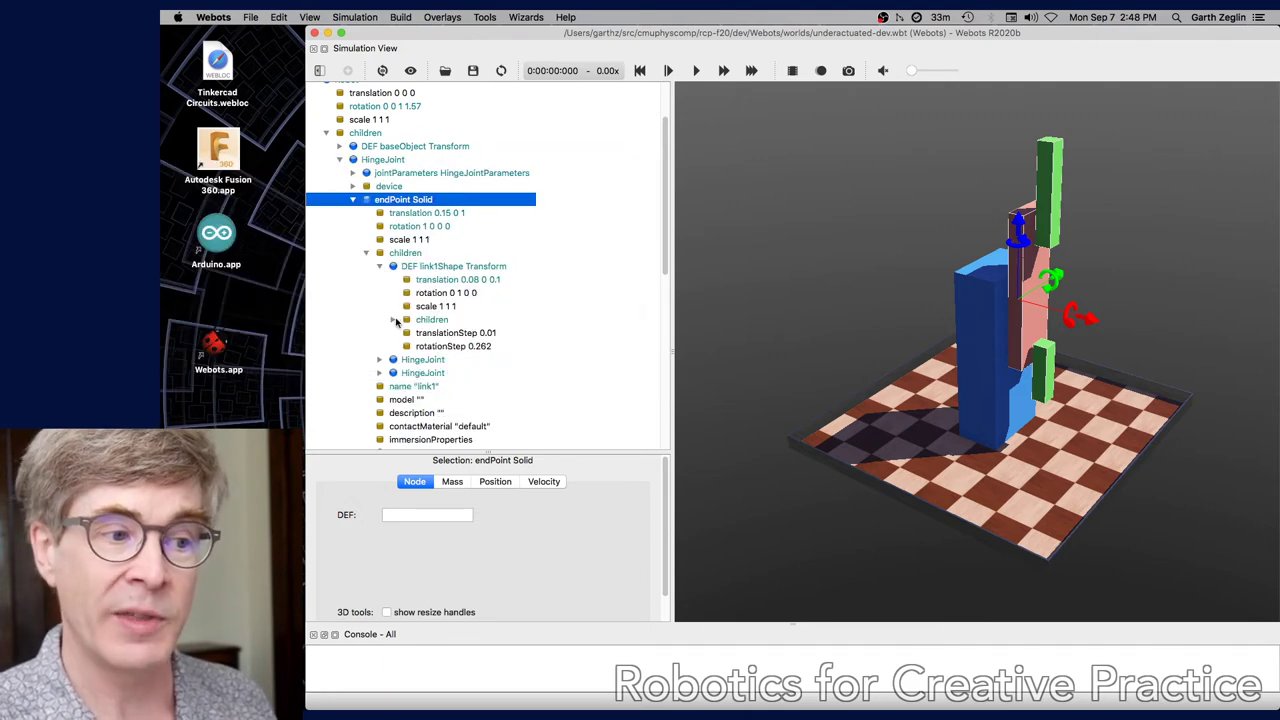
click(394, 320)
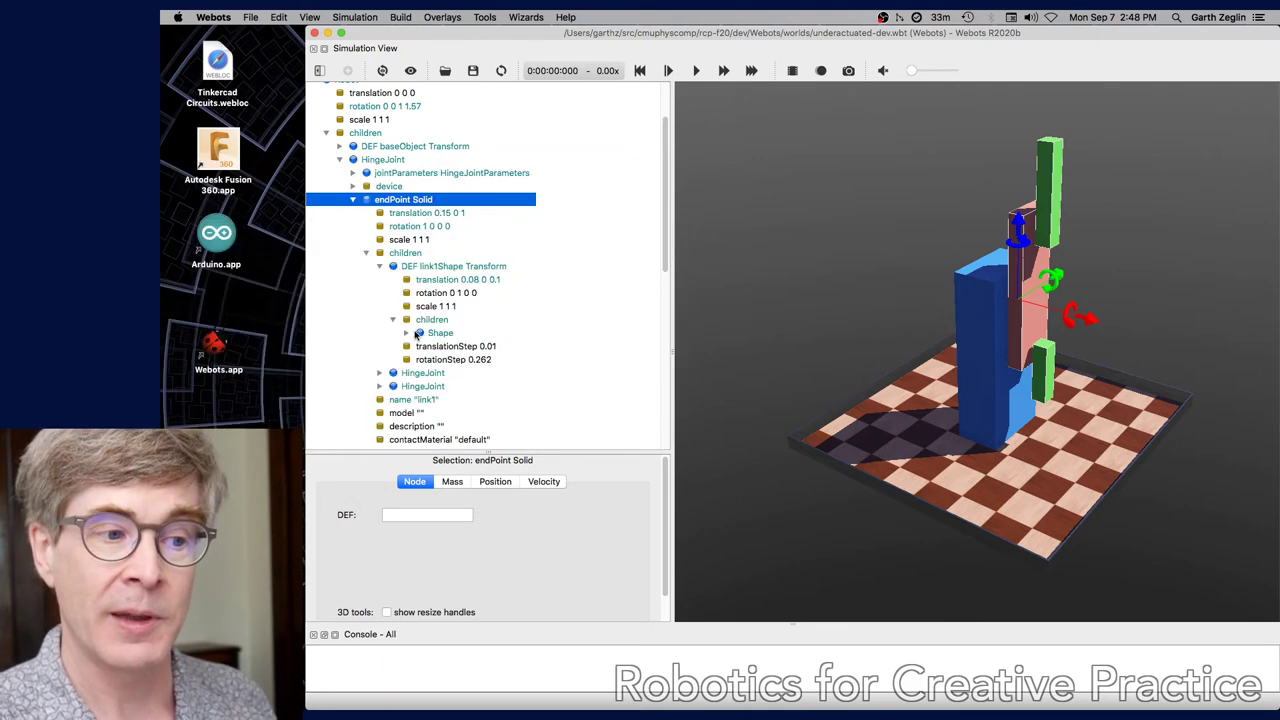
click(406, 332)
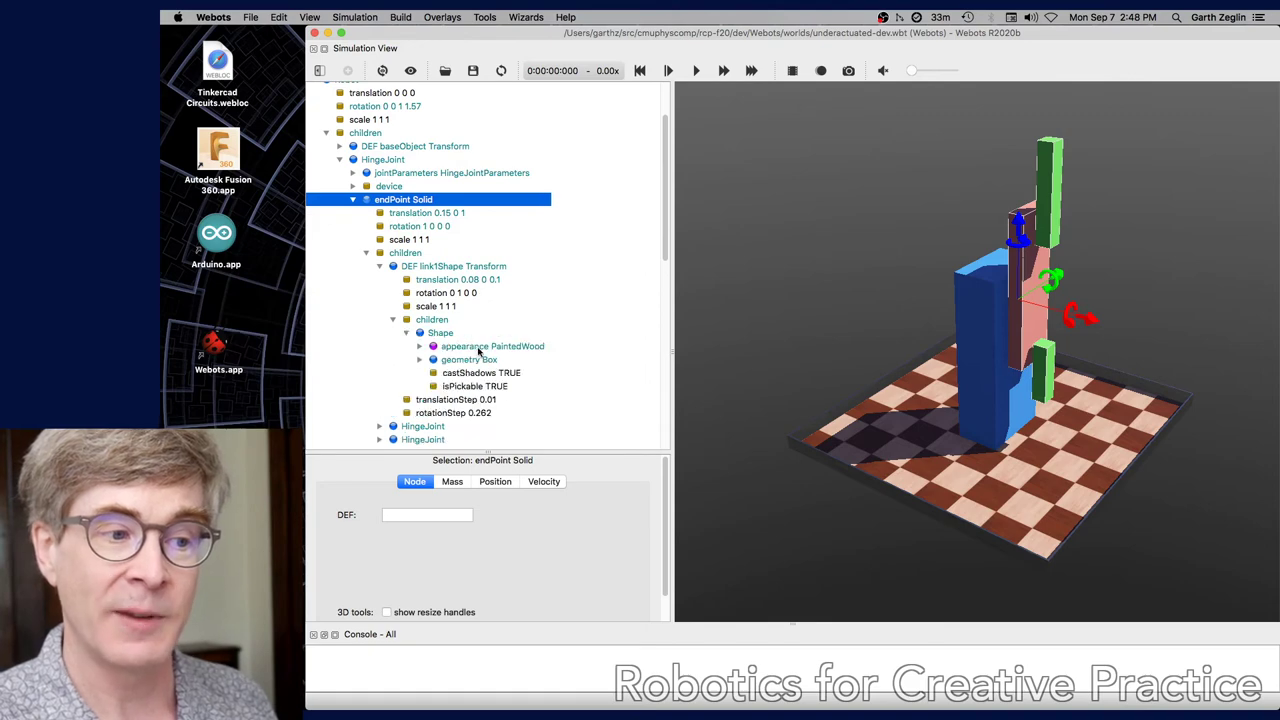
- Collapse and reopen the endPoint Solid, then collapse its children branch
click(352, 200)
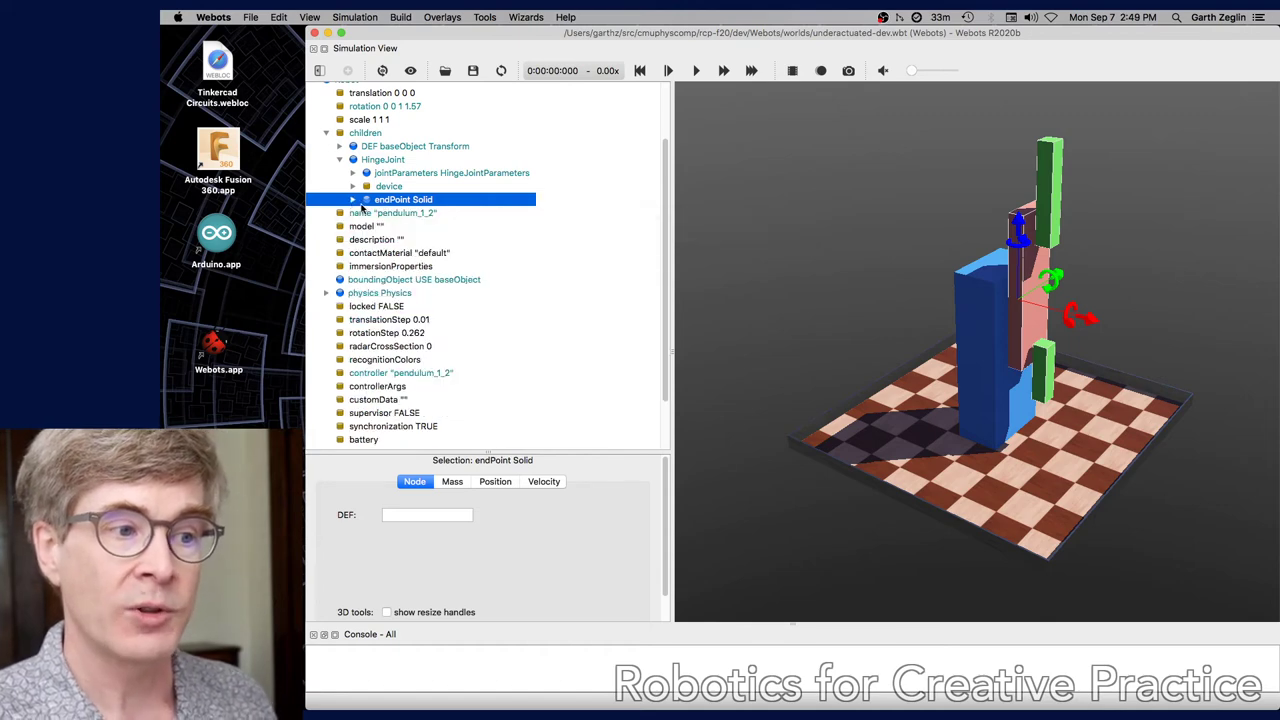
click(352, 200)
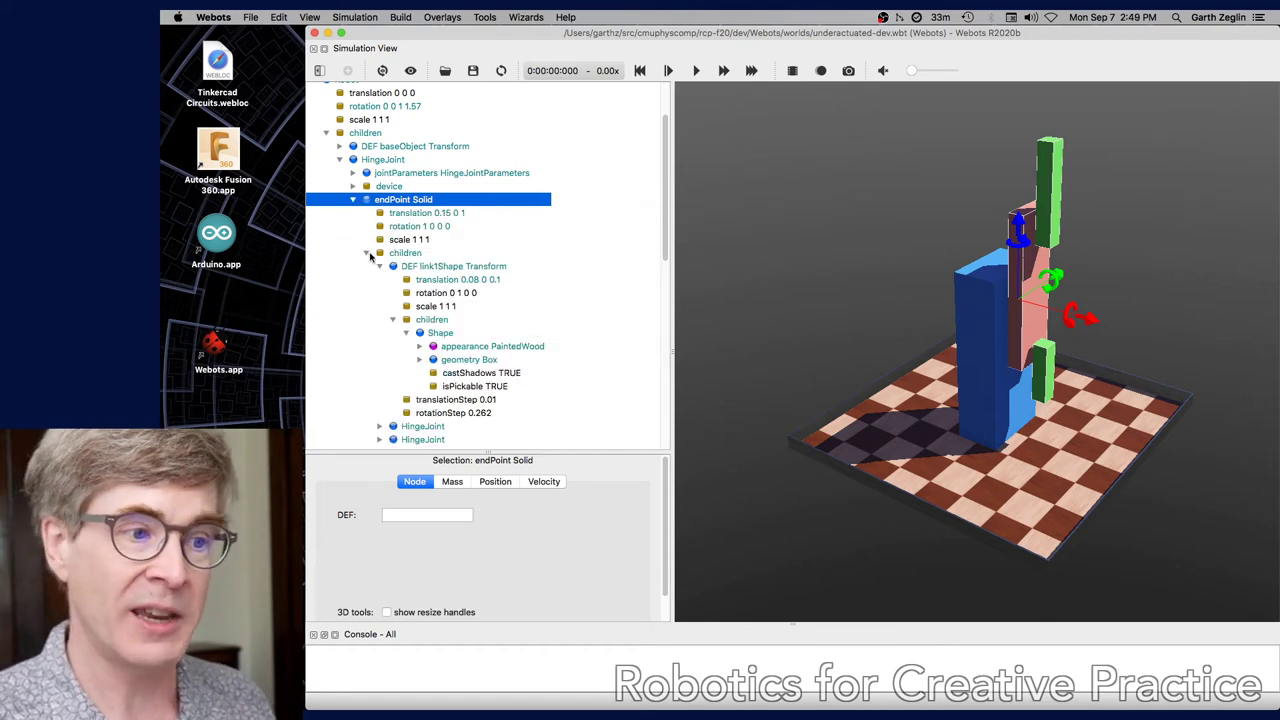
click(367, 253)
mouse_move(393, 198)
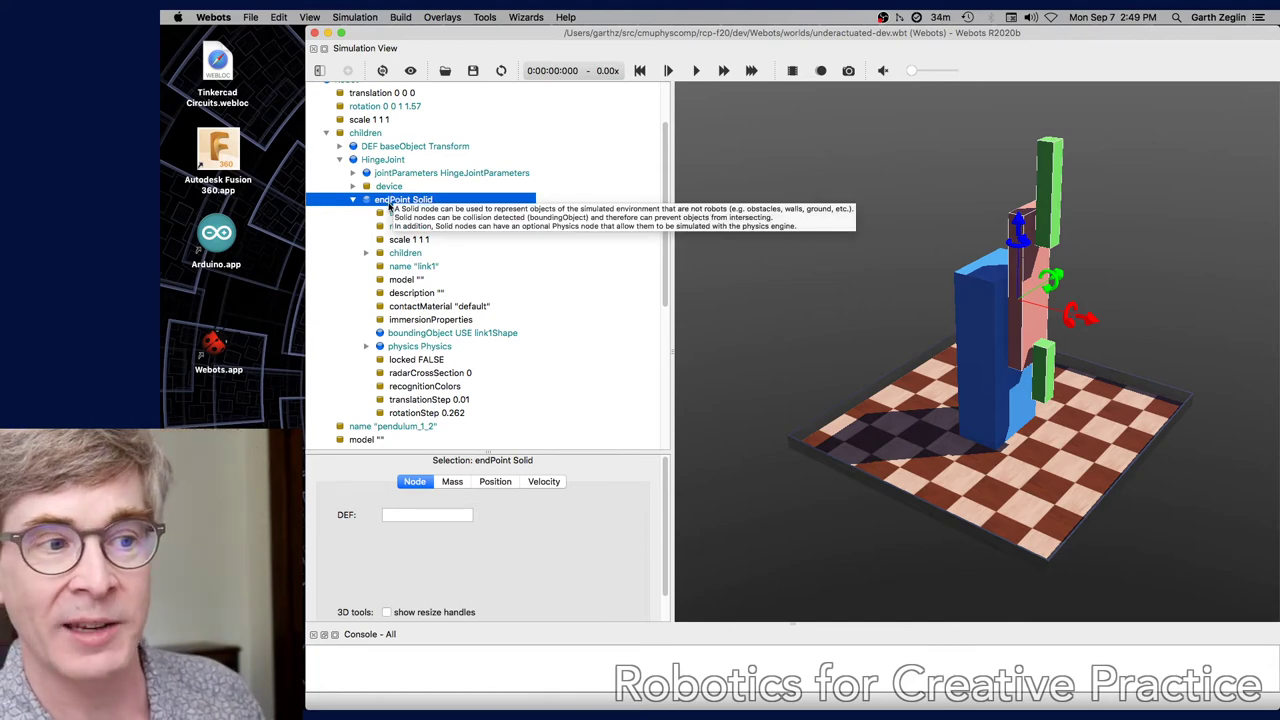
mouse_move(435, 201)
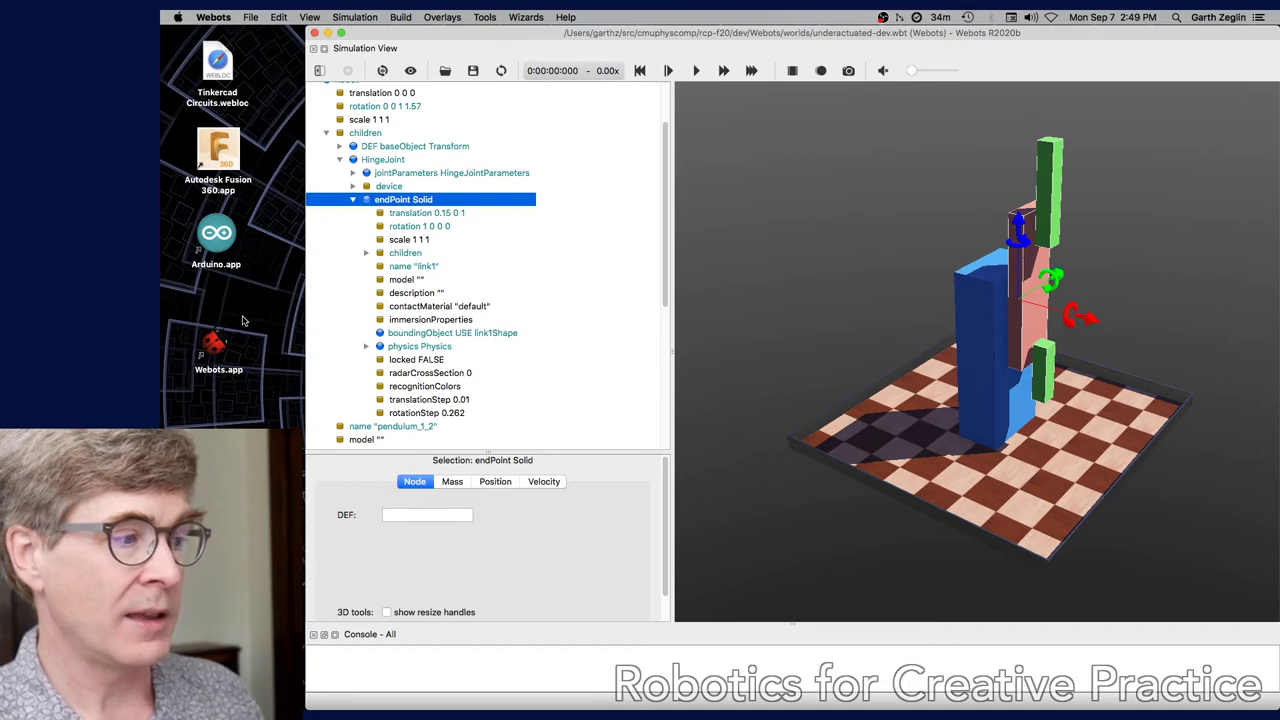
- Collapse link1Shape, expand the nested HingeJoint, peek at PositionSensor joint2A, and open its endPoint Solid
click(366, 253)
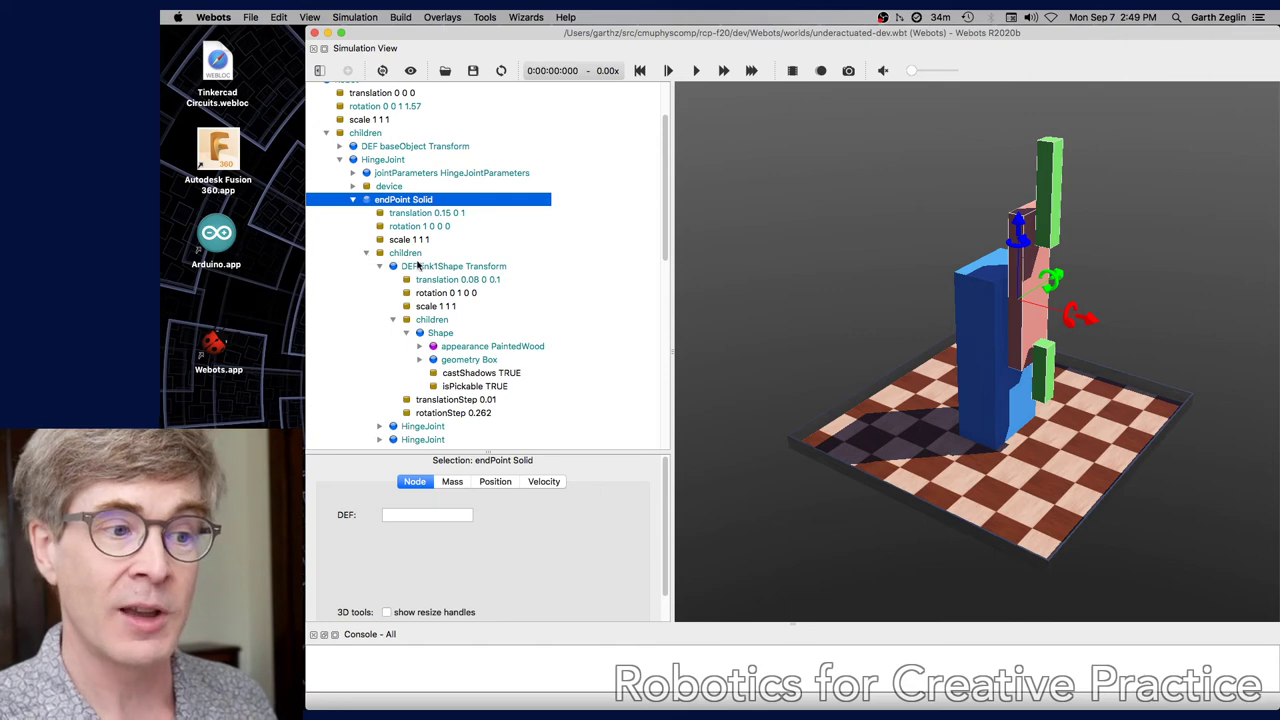
click(380, 267)
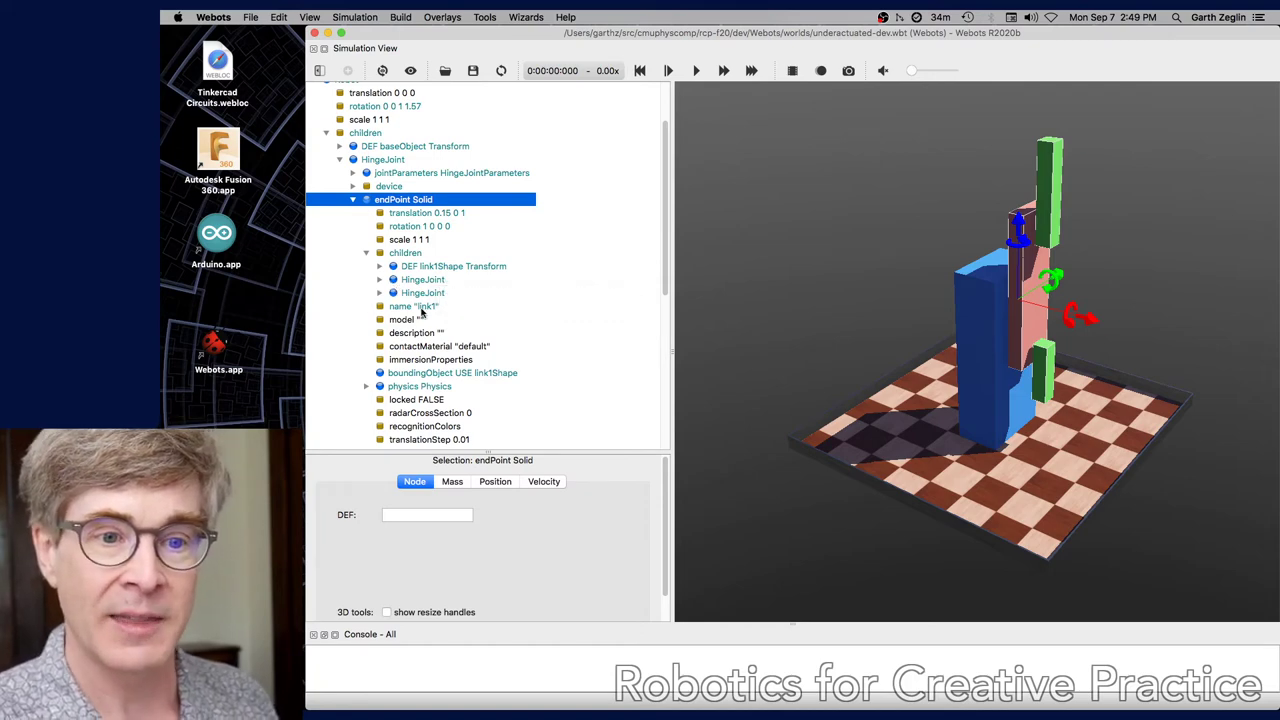
click(380, 280)
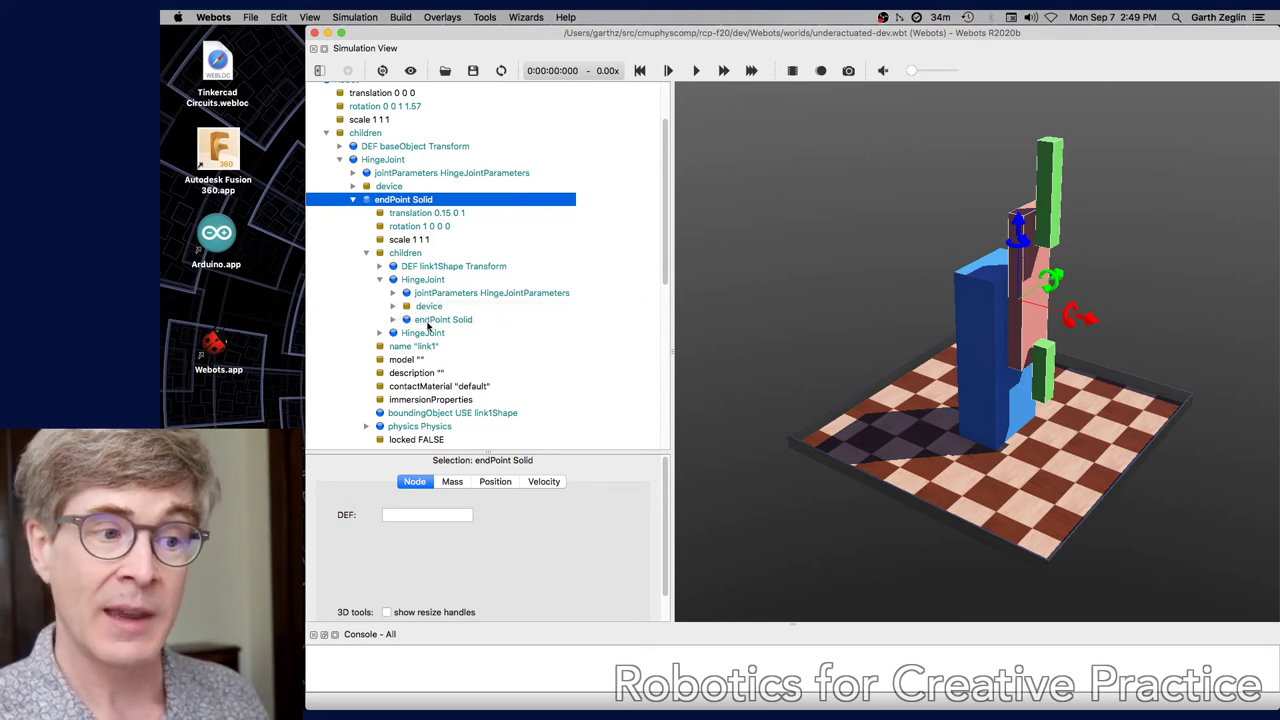
click(393, 306)
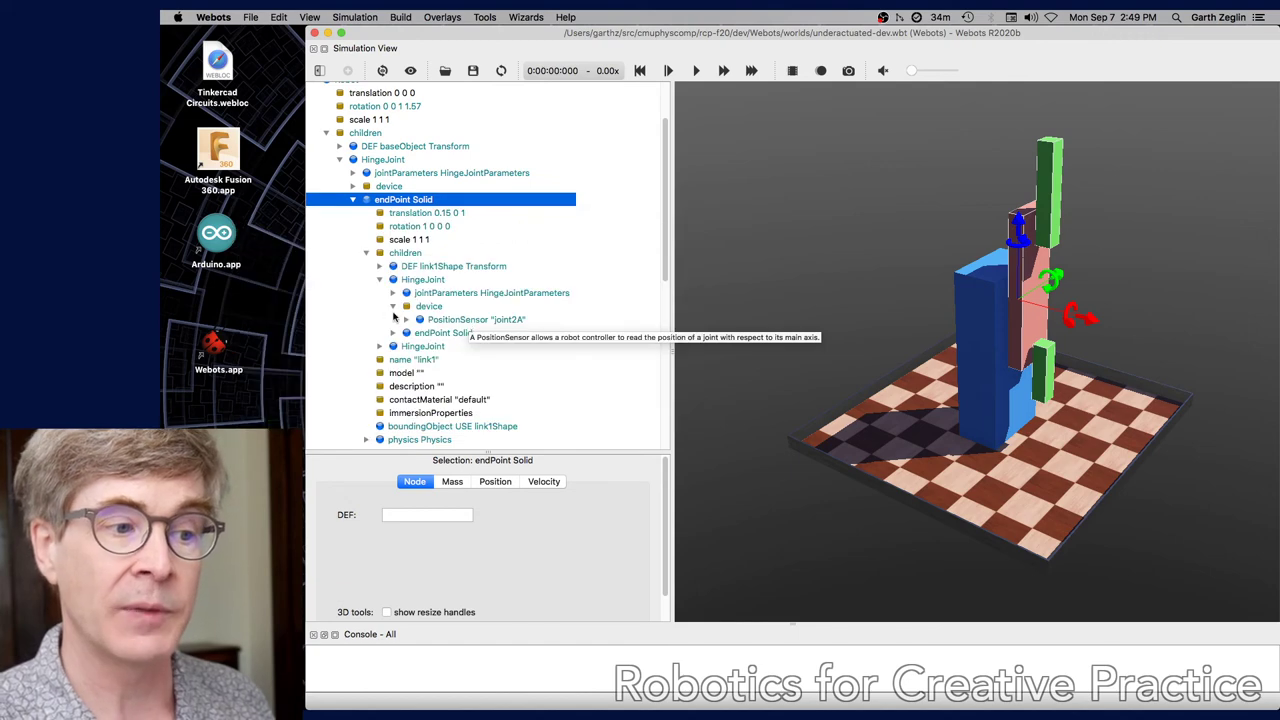
click(393, 306)
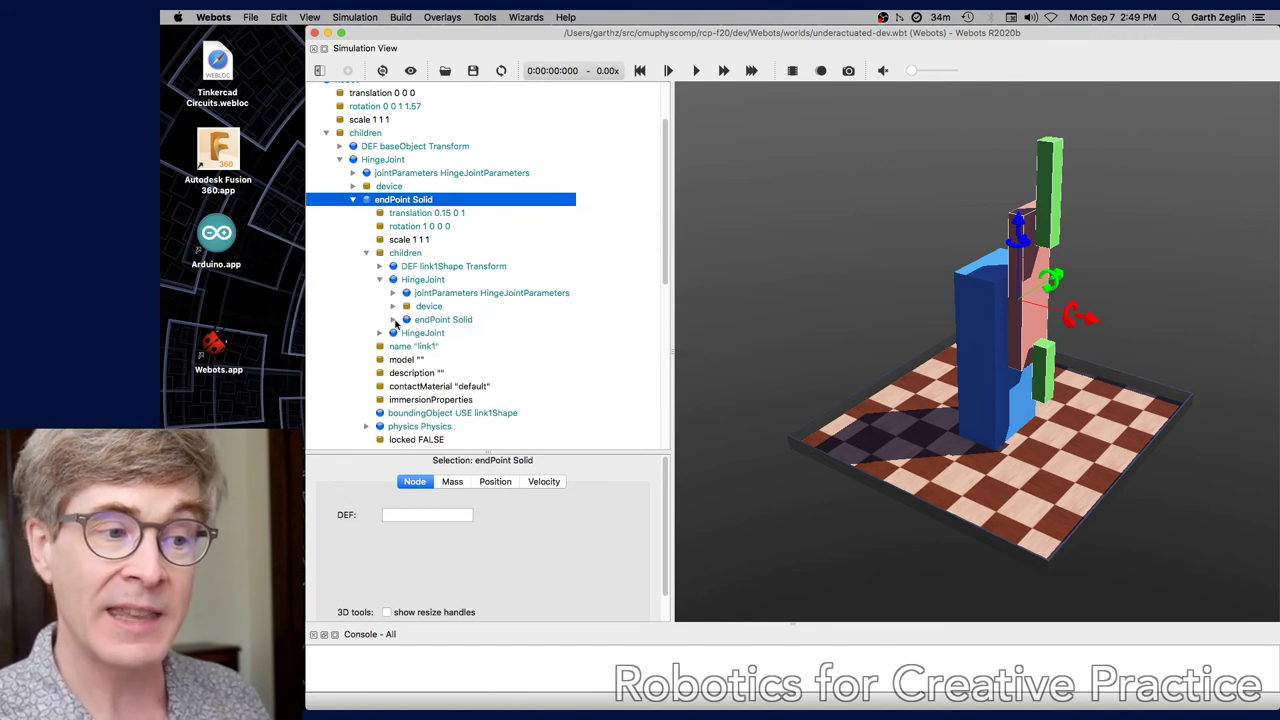
click(394, 320)
- Select the link2A endPoint Solid and re-expand its children to show DEF link2AShape Transform
click(467, 319)
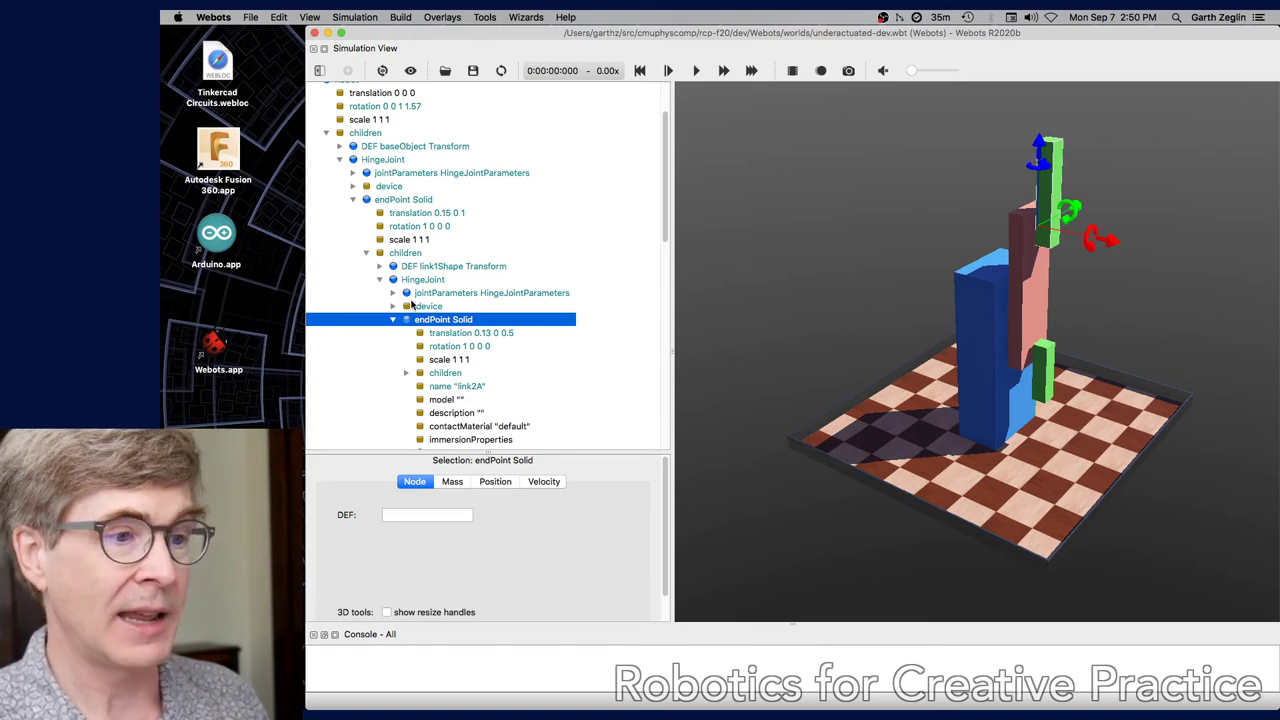
click(406, 373)
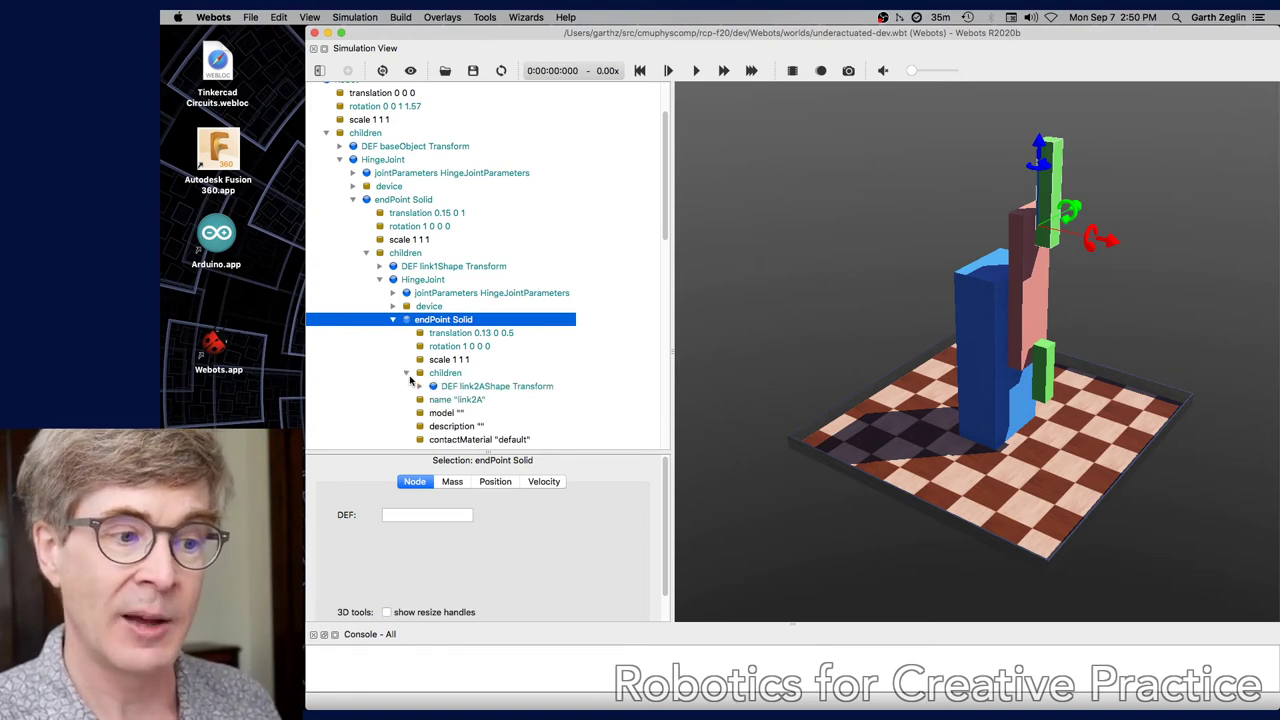
click(406, 373)
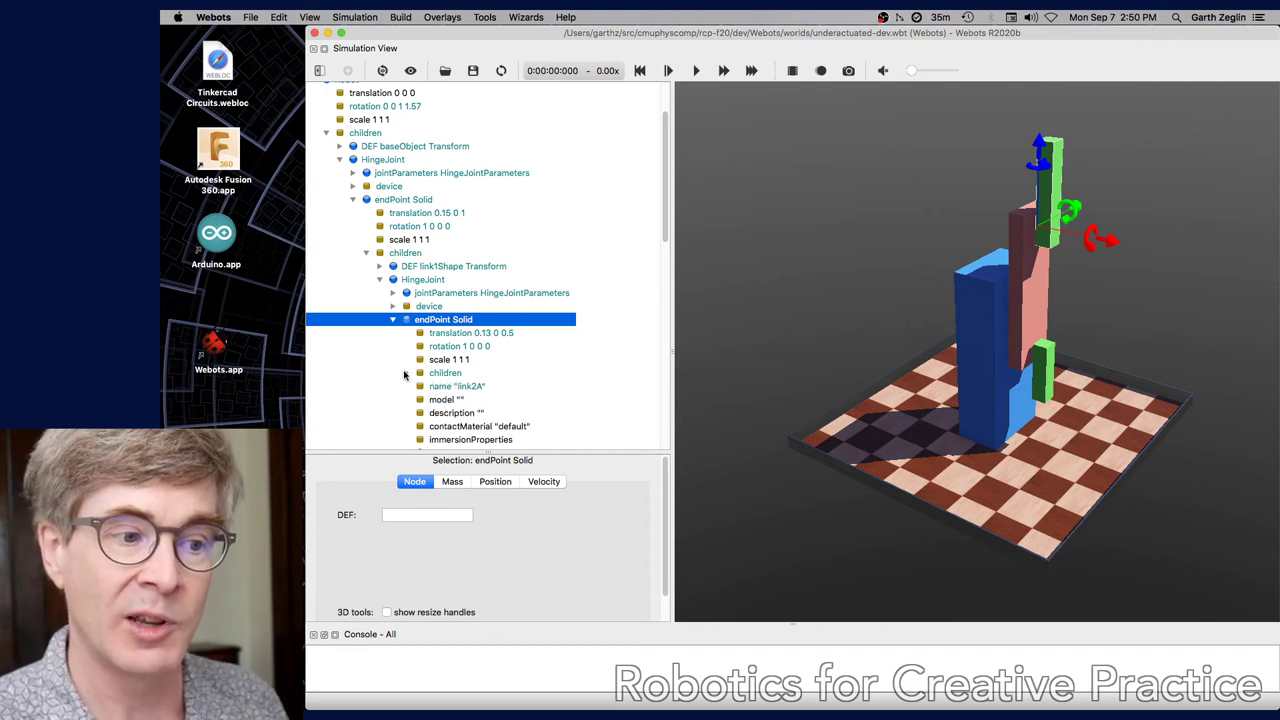
scroll(482, 376, down, 3)
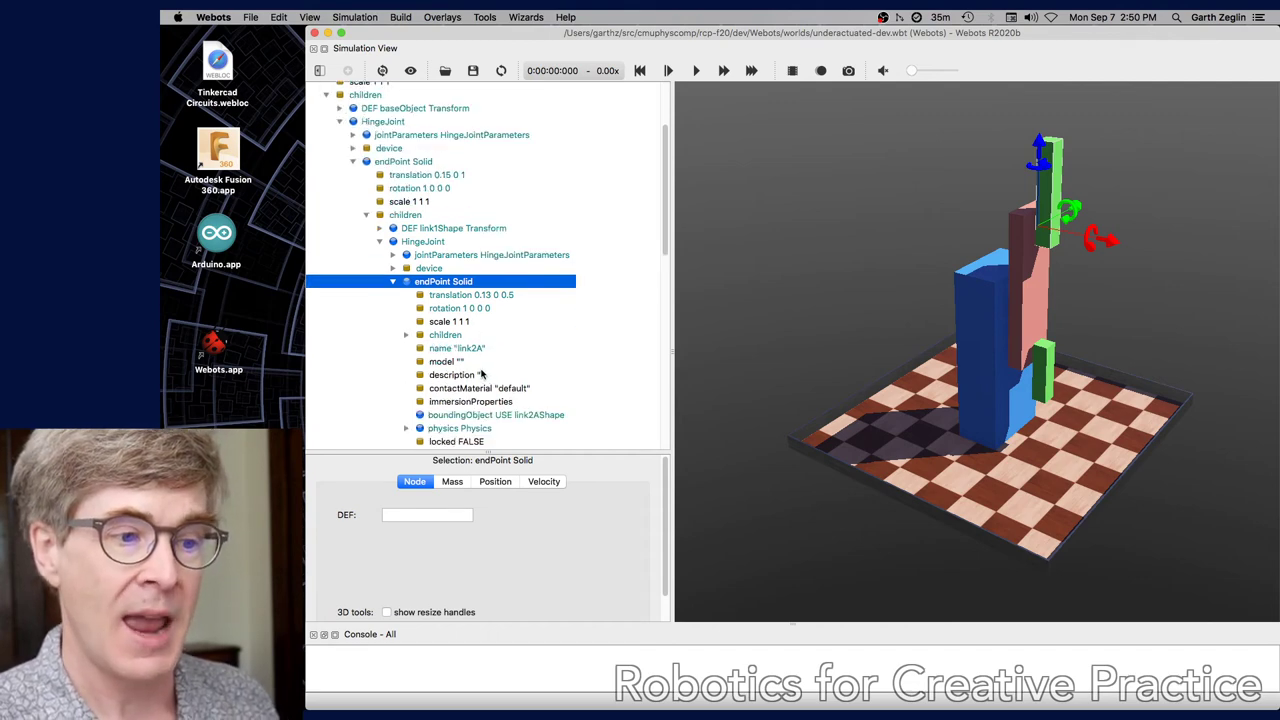
click(406, 336)
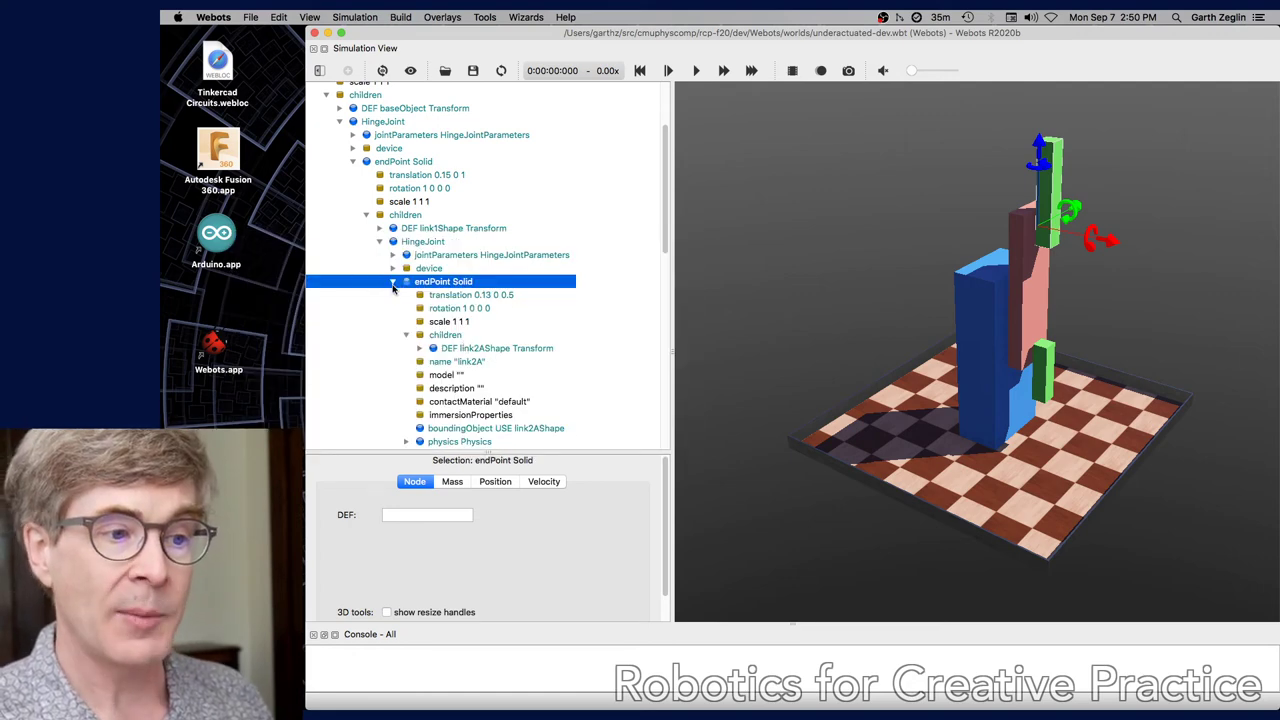
- Fold away link2A's joint and select link2B in the second hinge joint's end-point Solid
click(393, 282)
click(380, 241)
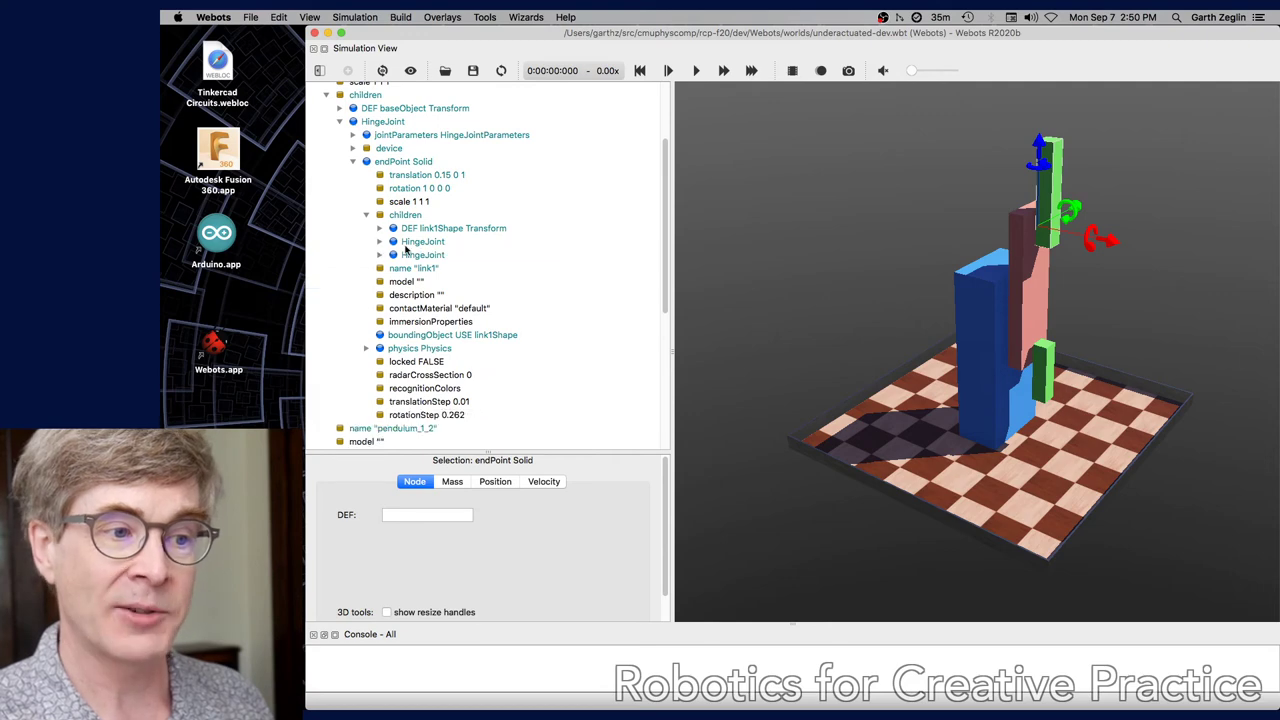
click(379, 256)
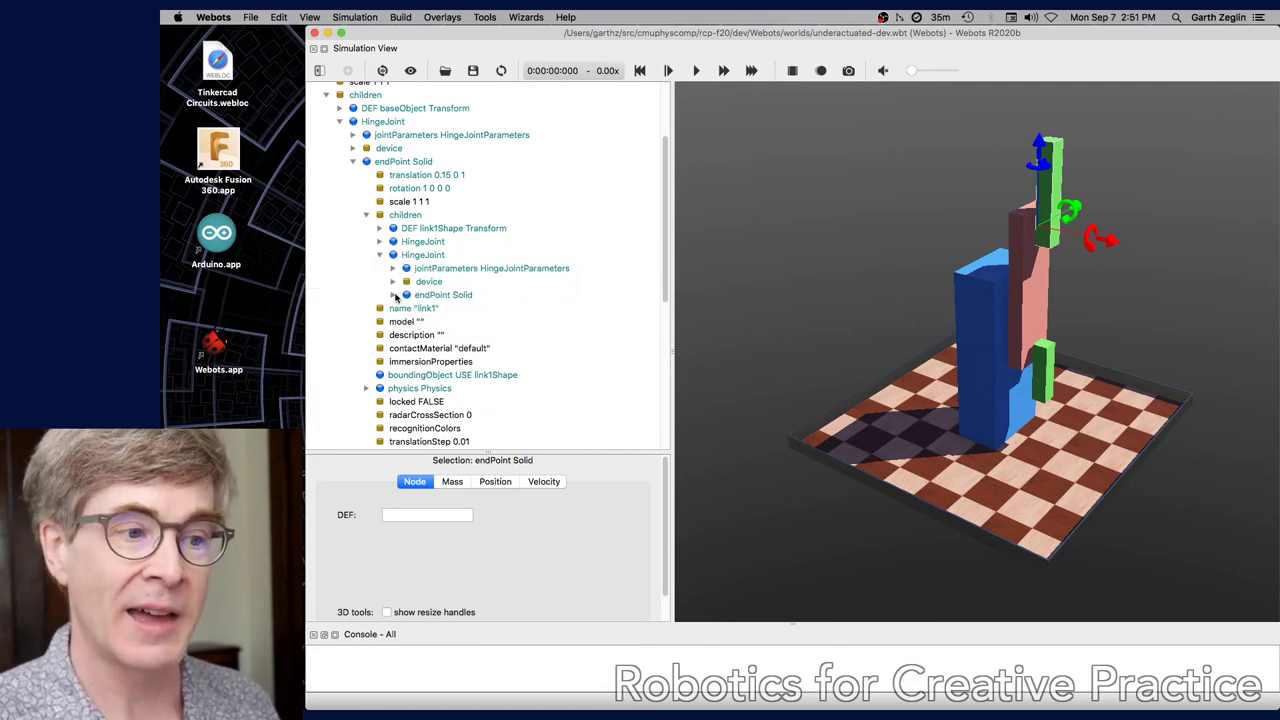
click(394, 295)
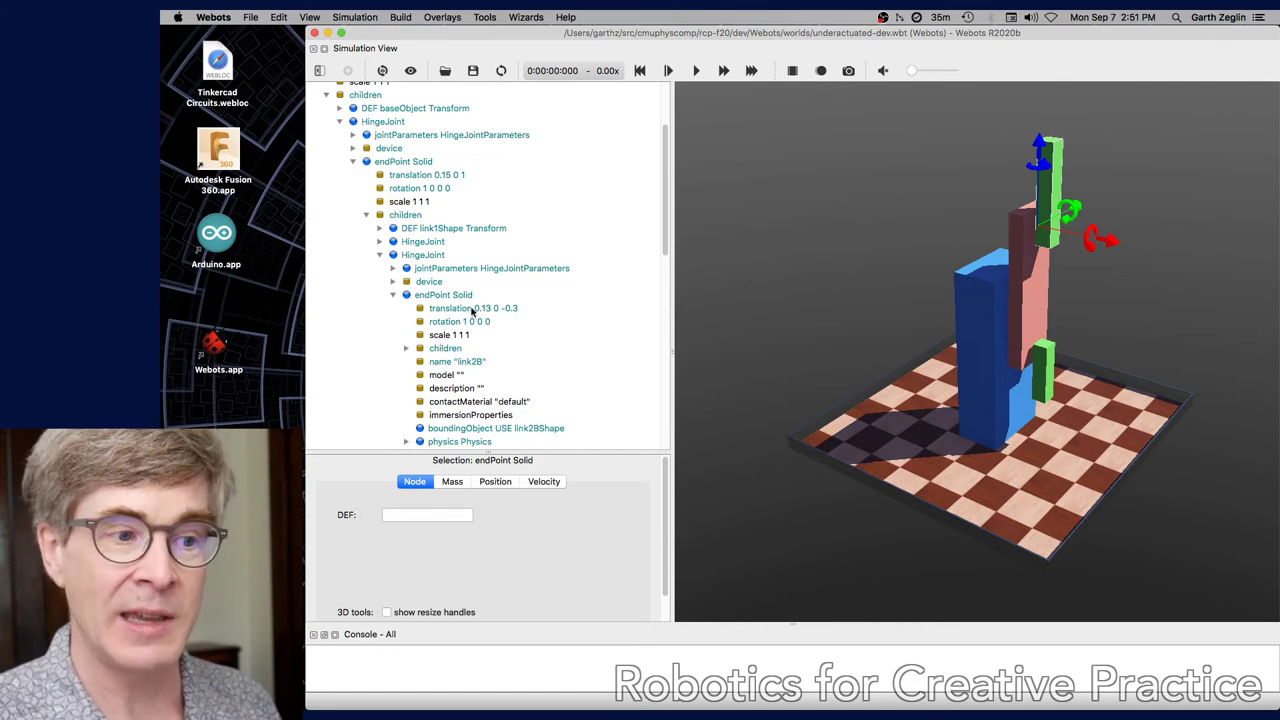
click(463, 297)
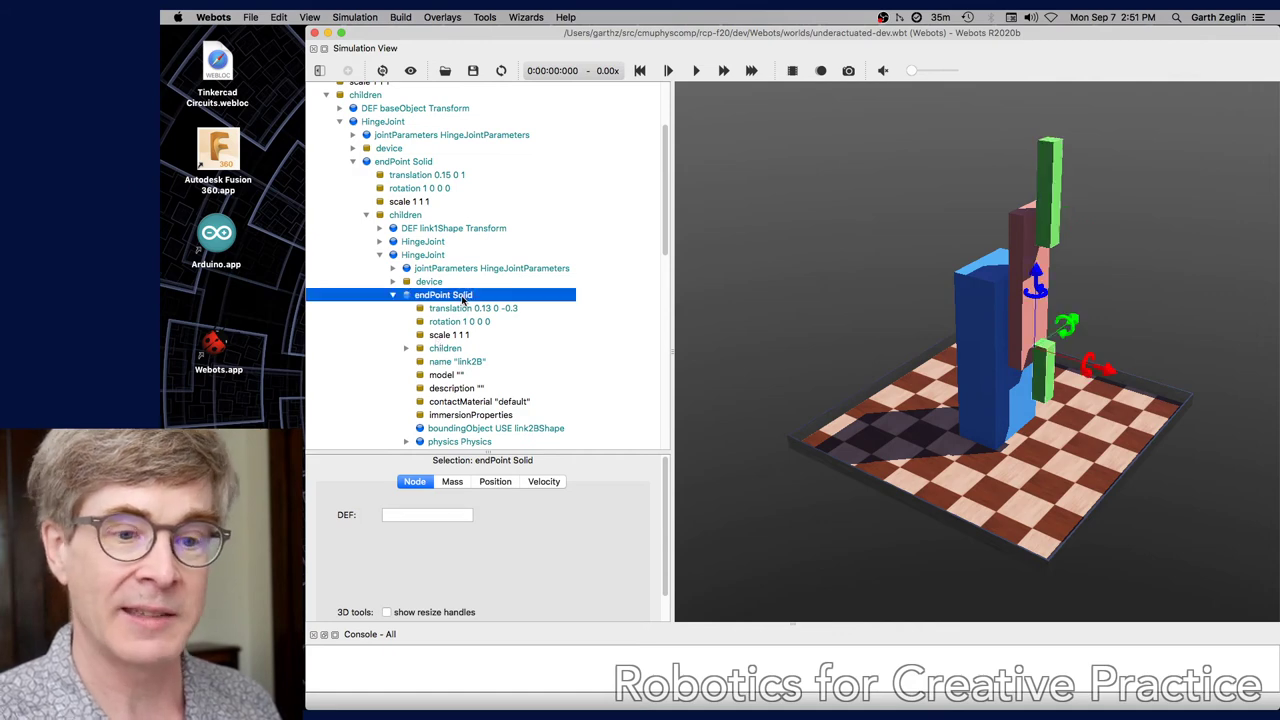
- Collapse link2B and the second hinge joint, then expand the first inner HingeJoint
click(393, 297)
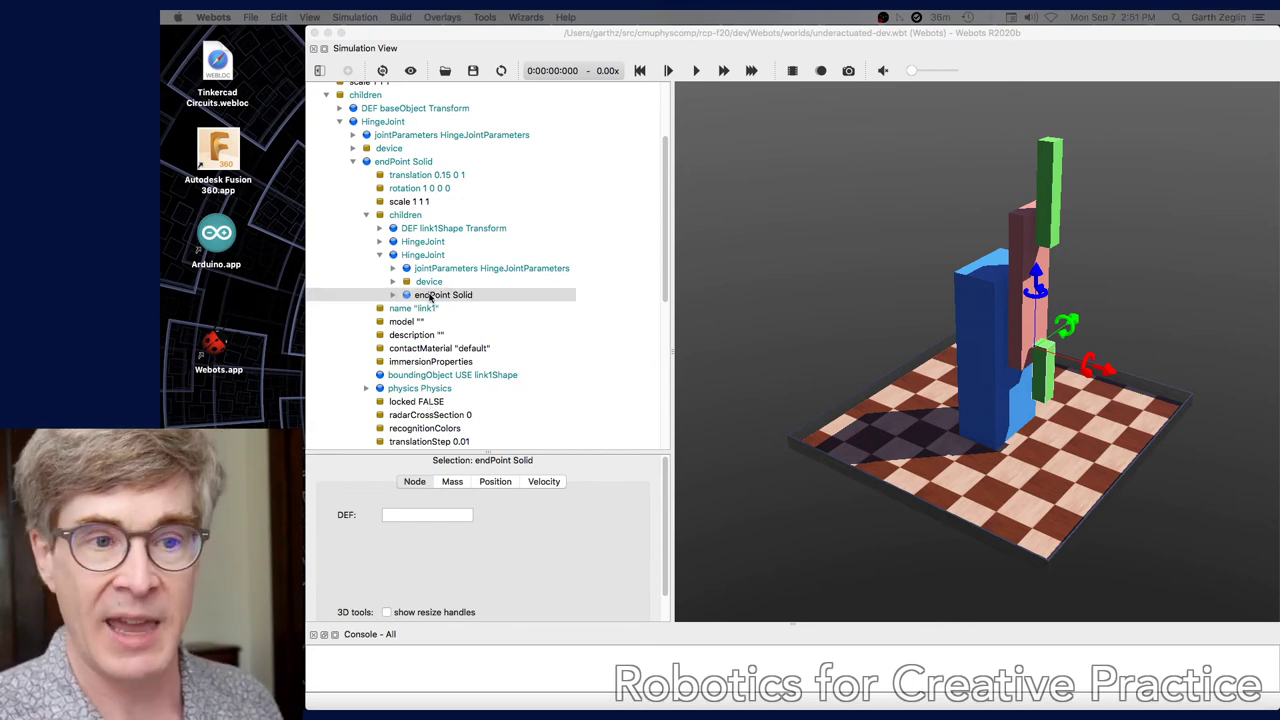
click(379, 256)
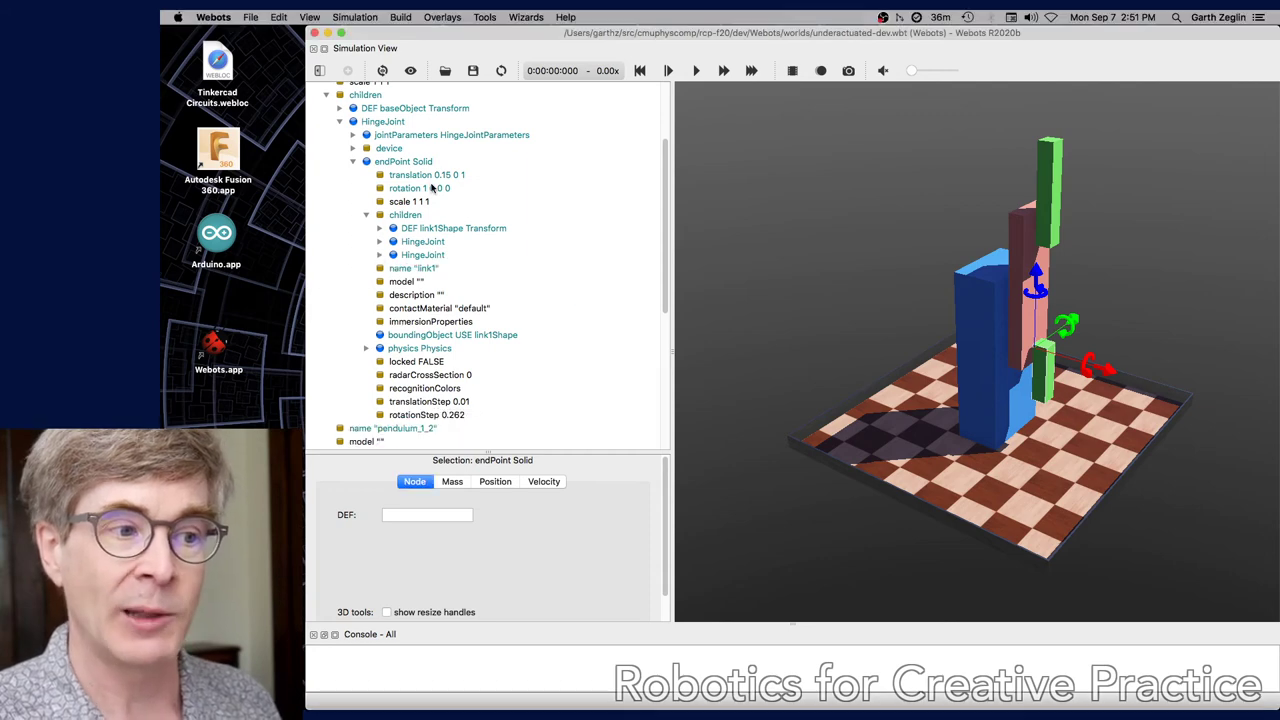
click(380, 243)
- Review and hide the HingeJointParameters, fold the inner joint, and show link1's Physics (mass 0.5, density -1)
click(393, 255)
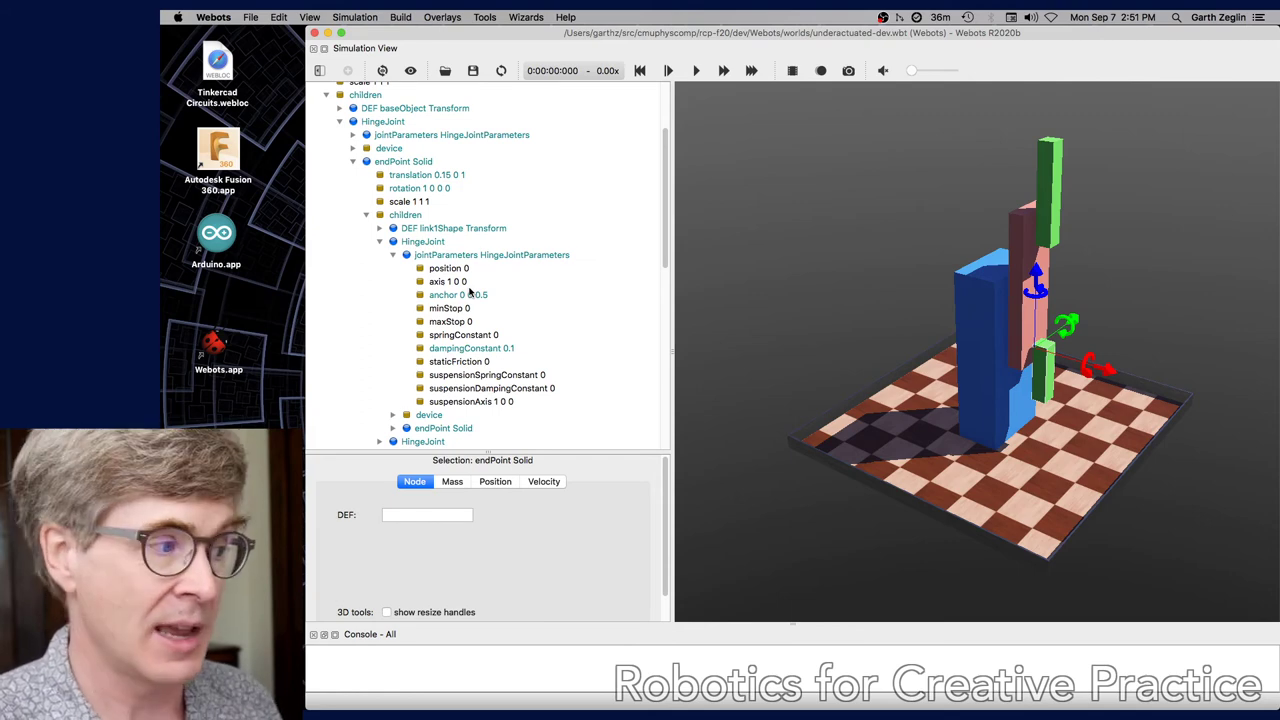
click(393, 255)
click(380, 242)
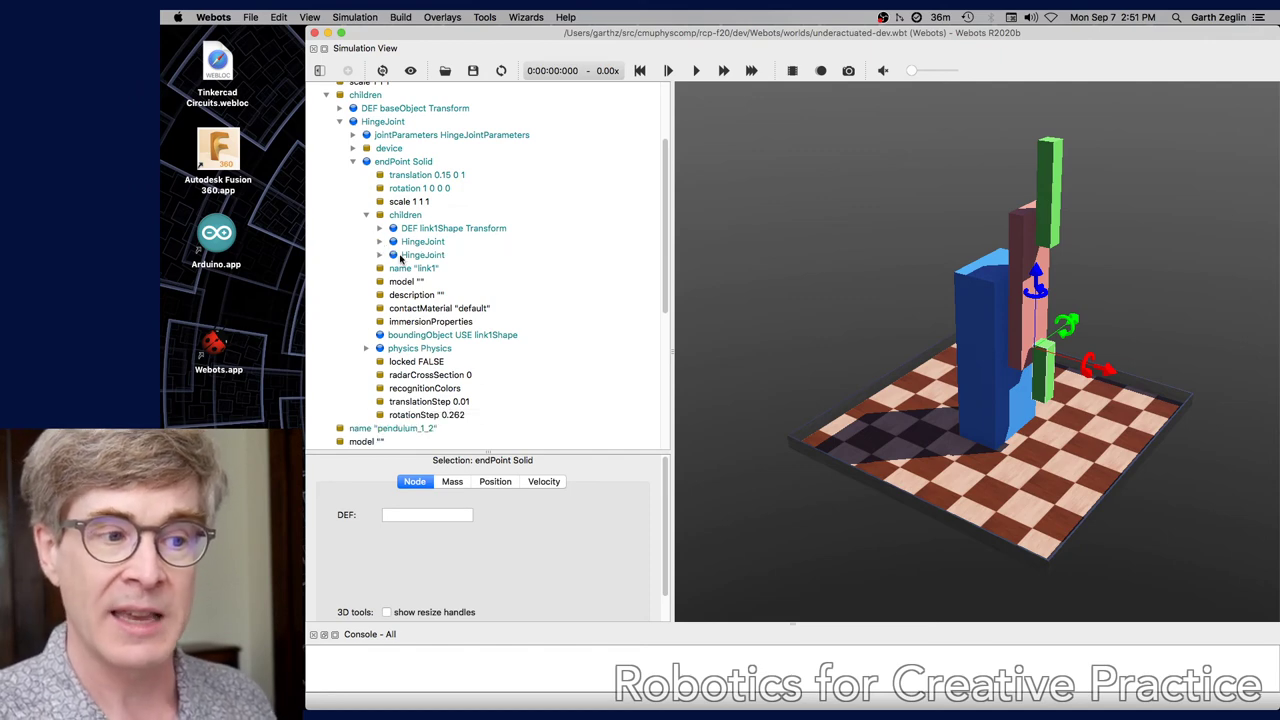
click(367, 348)
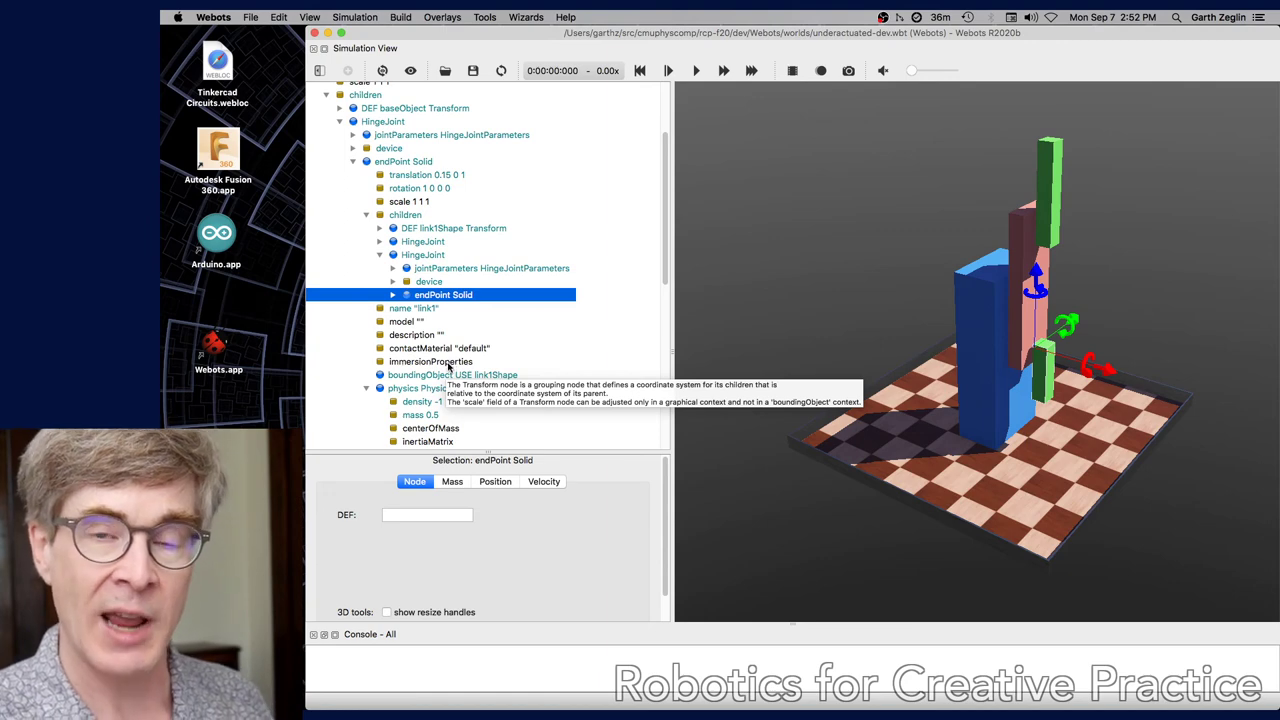
- Collapse link1's inner HingeJoint in the scene tree
scroll(432, 364, down, 4)
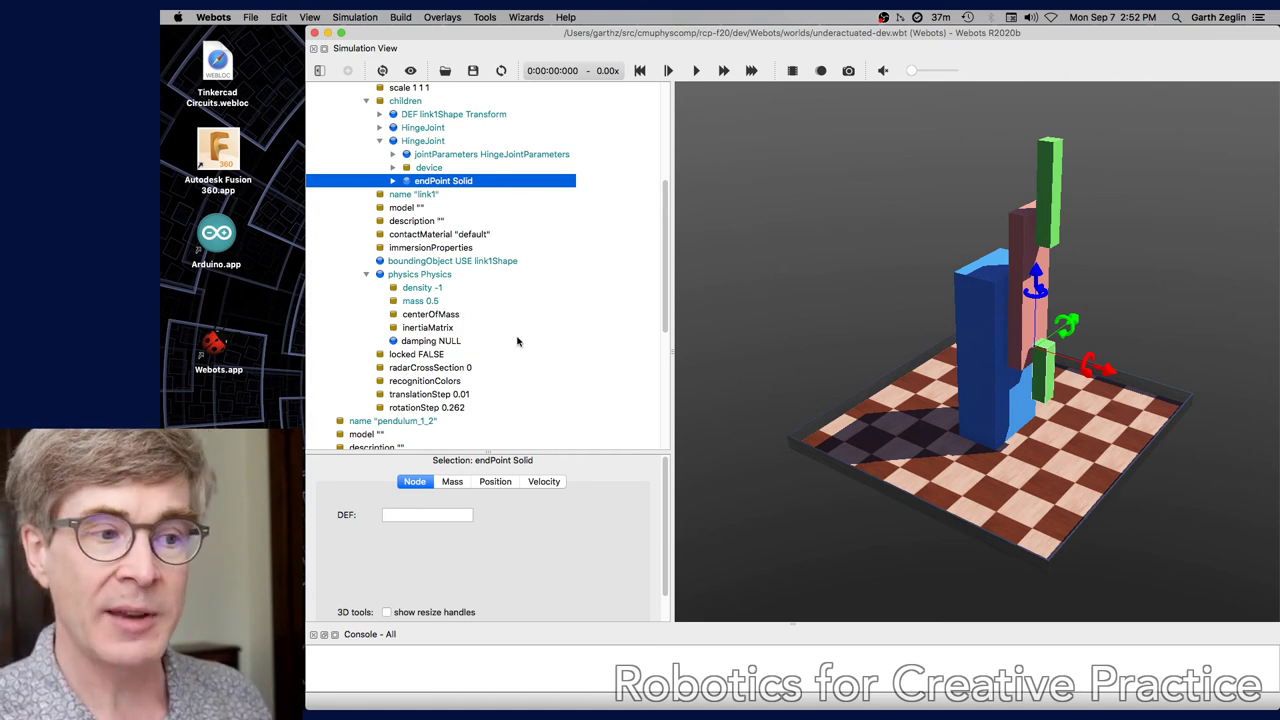
scroll(517, 341, up, 3)
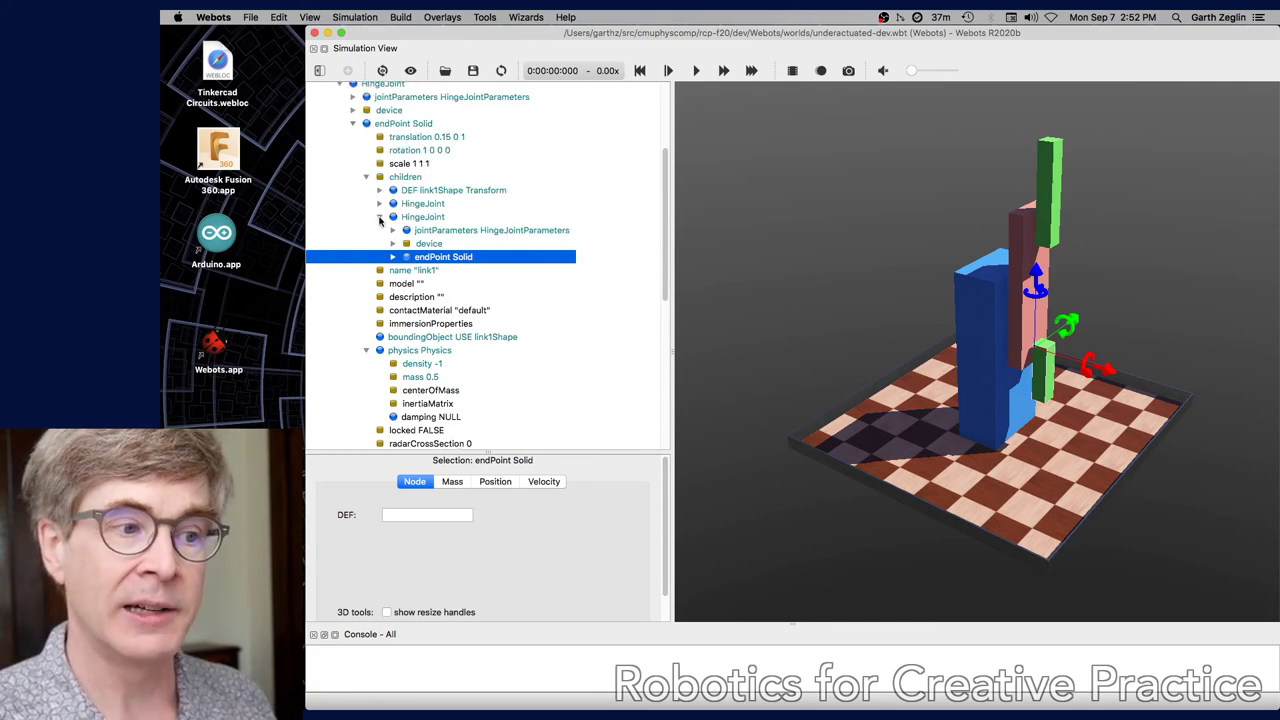
click(380, 220)
- Collapse link1's end-point Solid, the top-level HingeJoint and the Robot's children, leaving controller "pendulum_1_2" listed
click(352, 124)
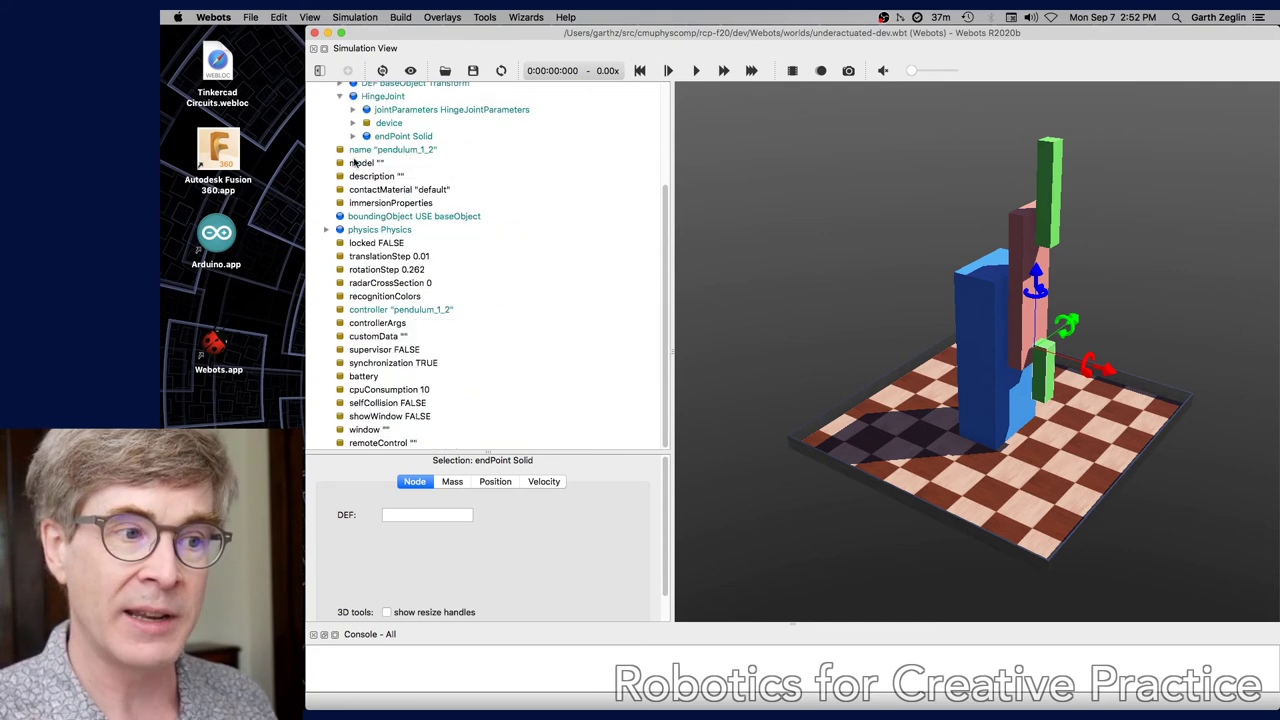
scroll(364, 195, up, 4)
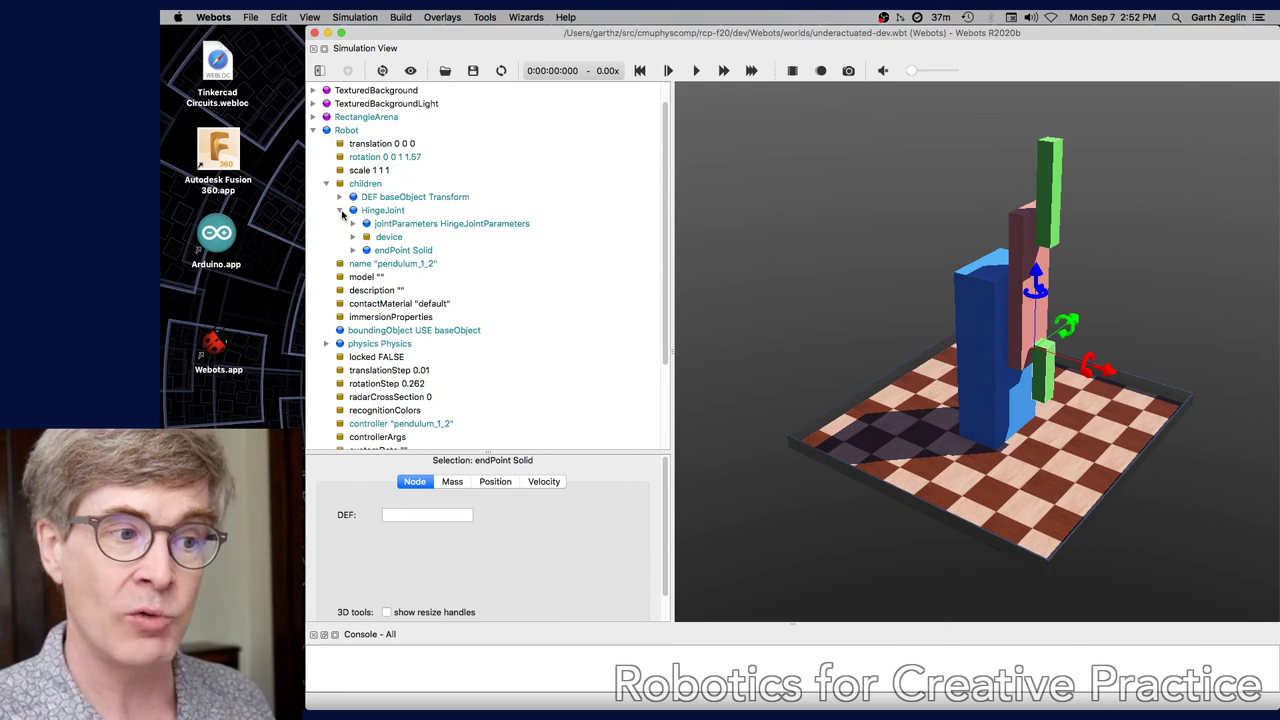
click(341, 210)
click(326, 184)
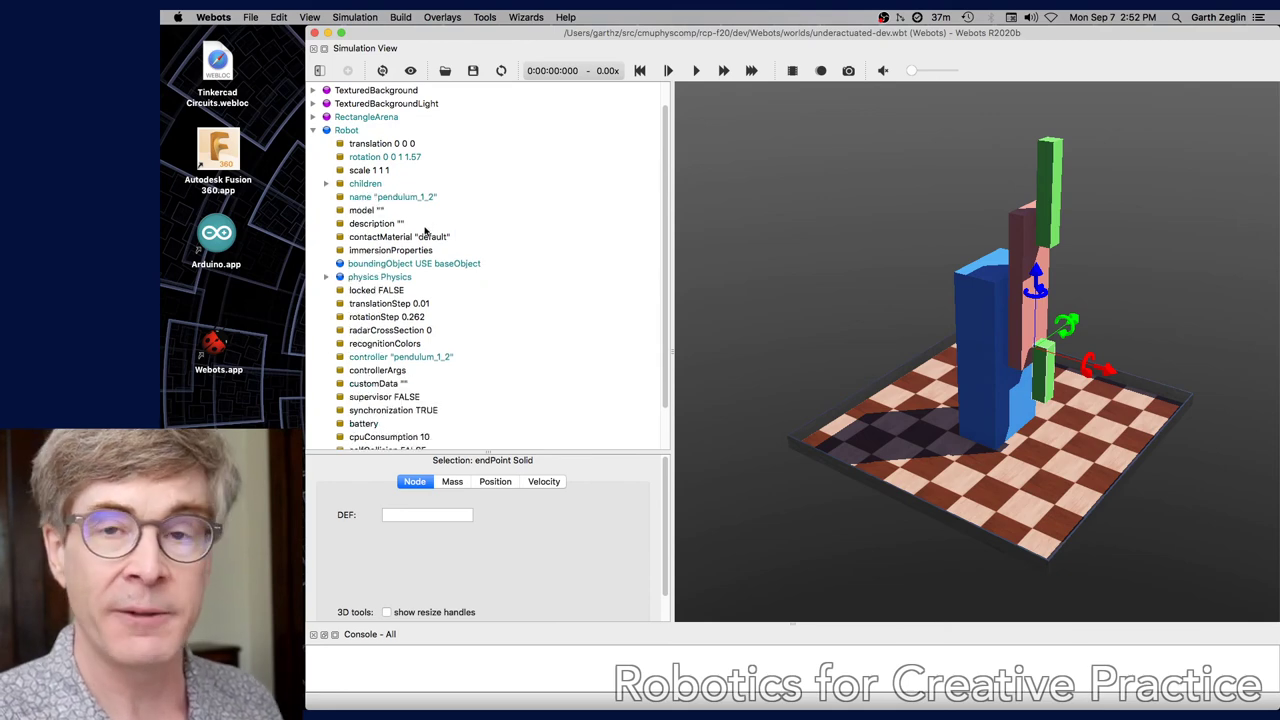
scroll(470, 261, down, 2)
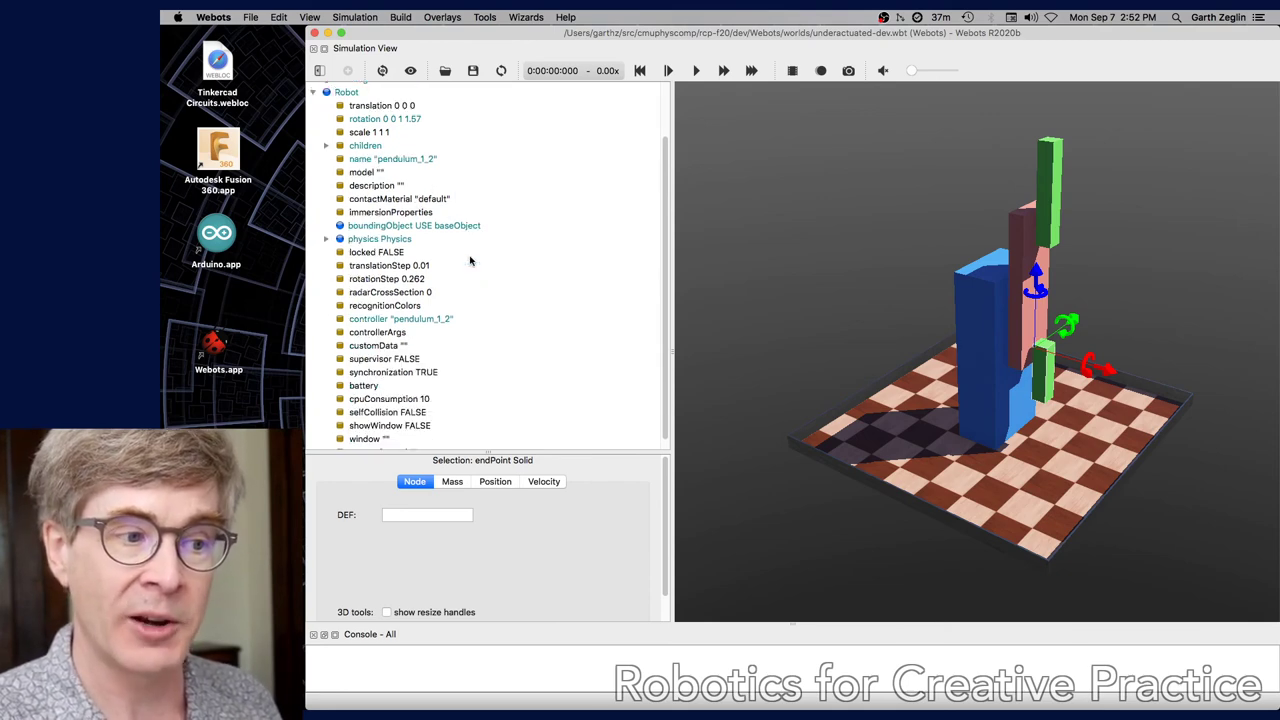
scroll(457, 243, down, 1)
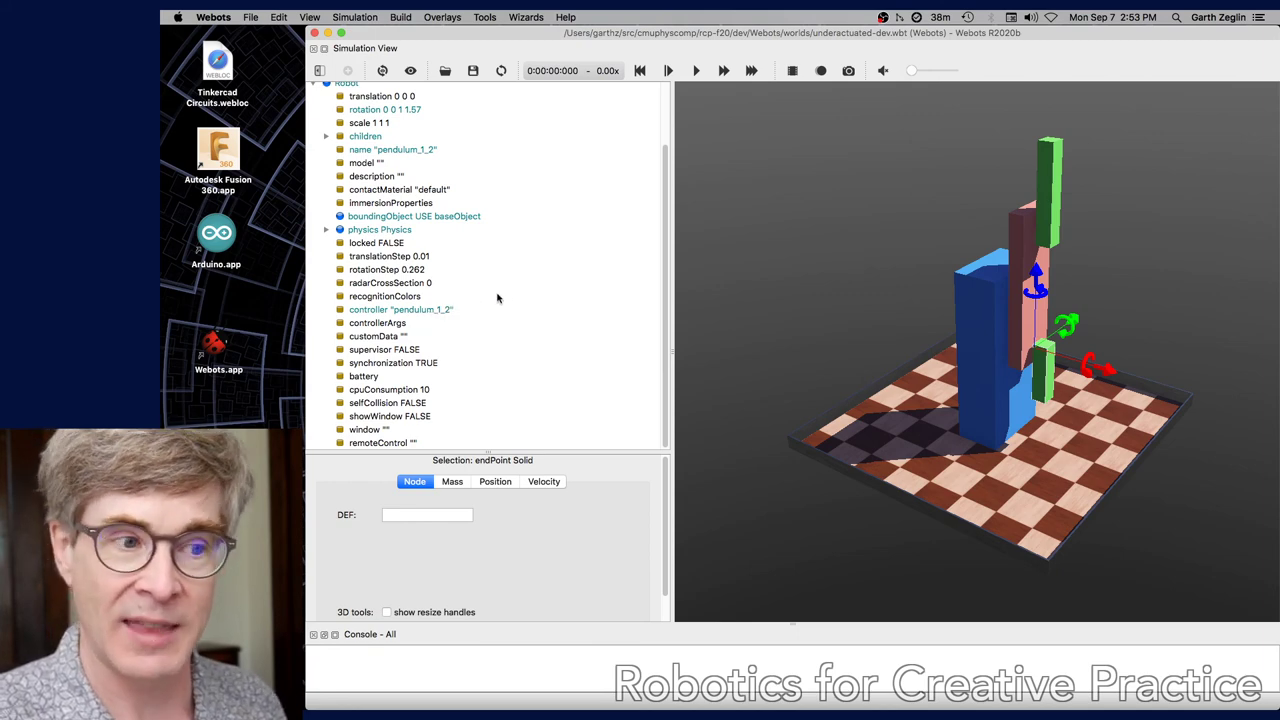
scroll(502, 298, up, 3)
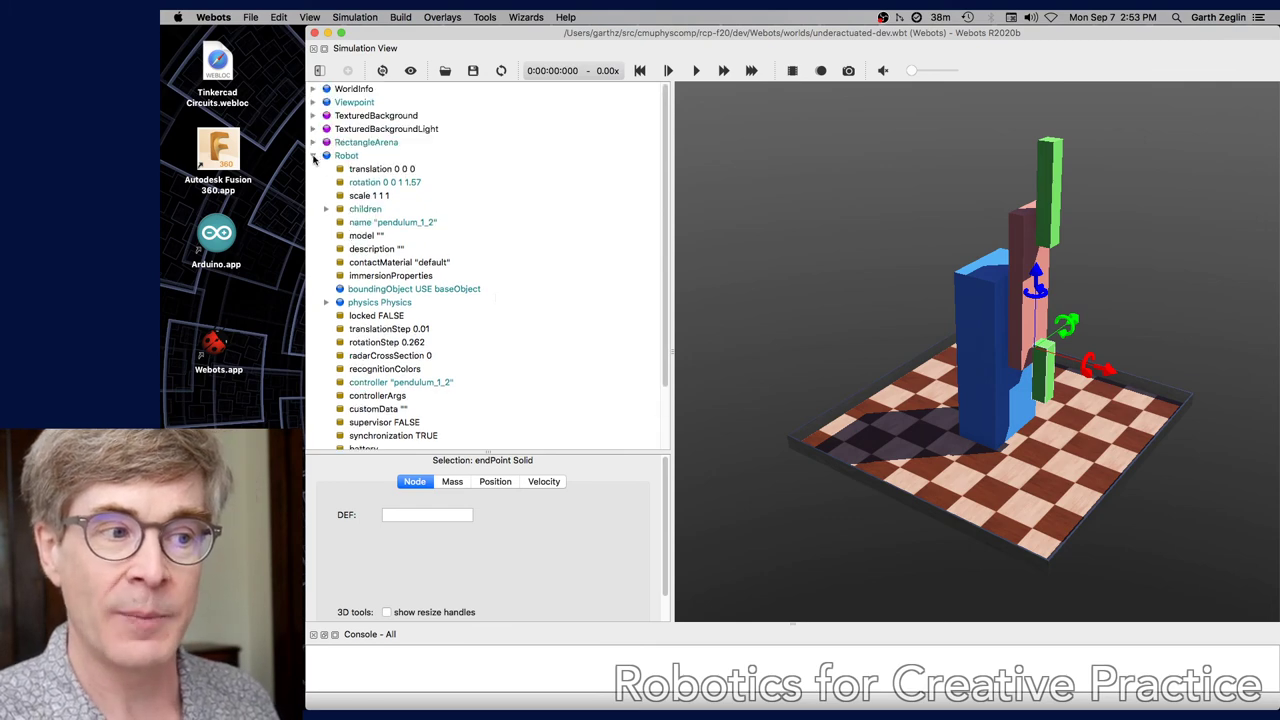
- Collapse the Robot node so only the six root nodes, WorldInfo through Robot, remain
click(314, 157)
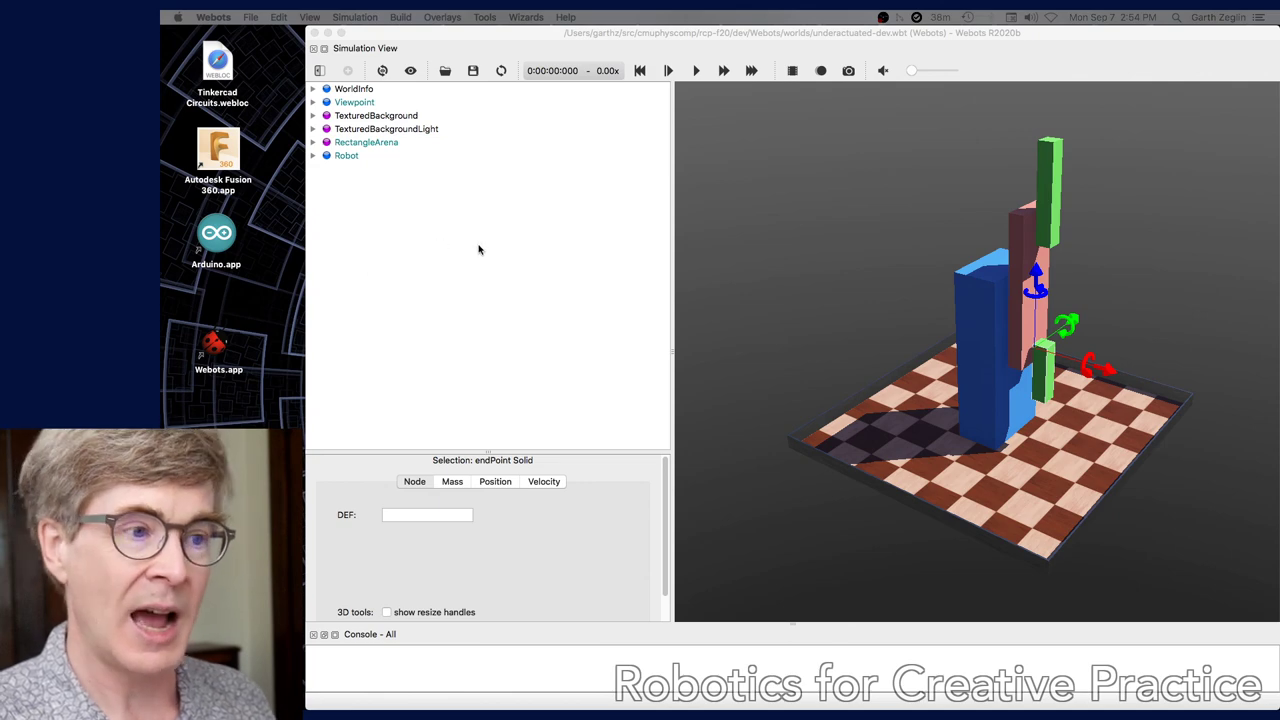
- Expand the Robot and its top-level HingeJoint, and select that HingeJoint for editing
click(313, 156)
click(313, 156)
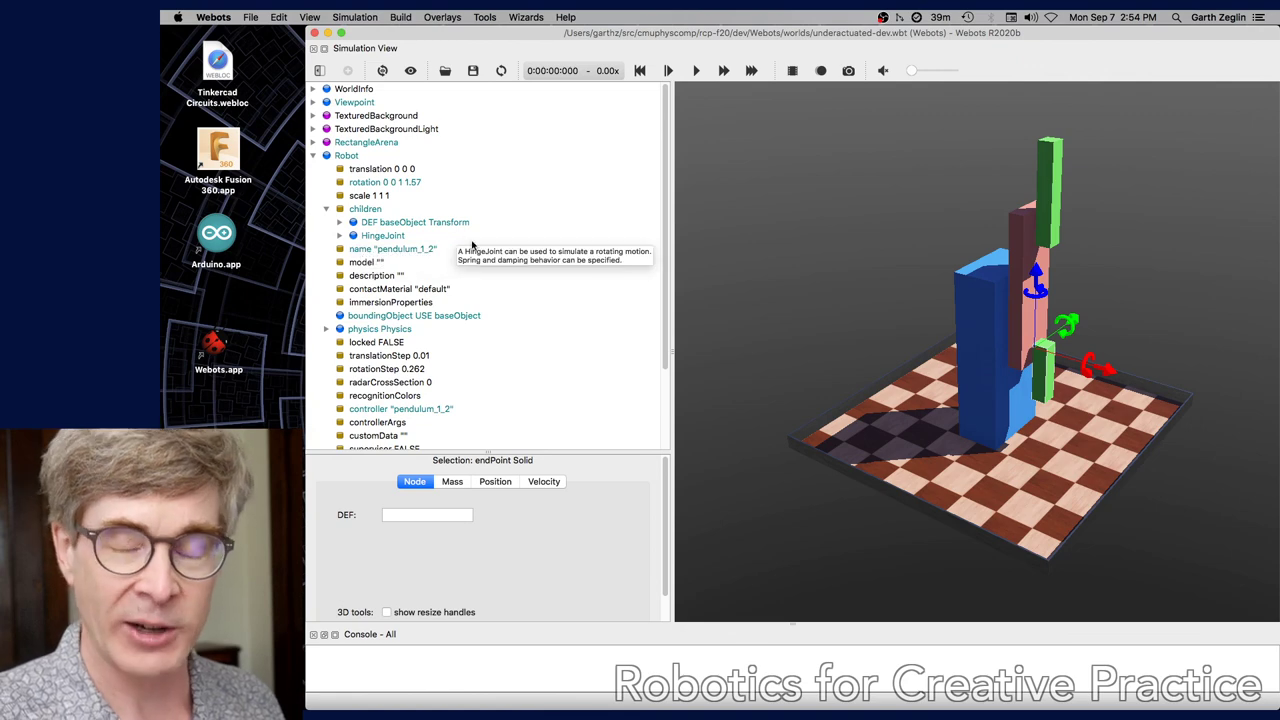
click(339, 235)
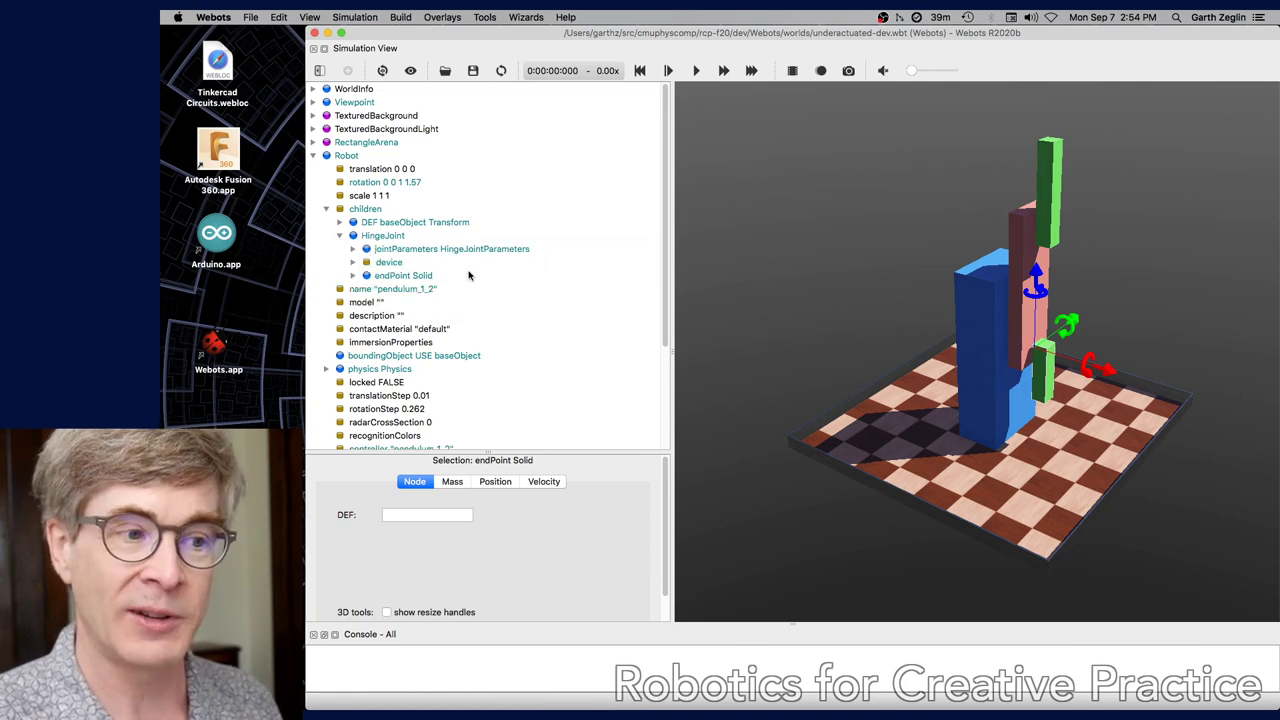
click(400, 237)
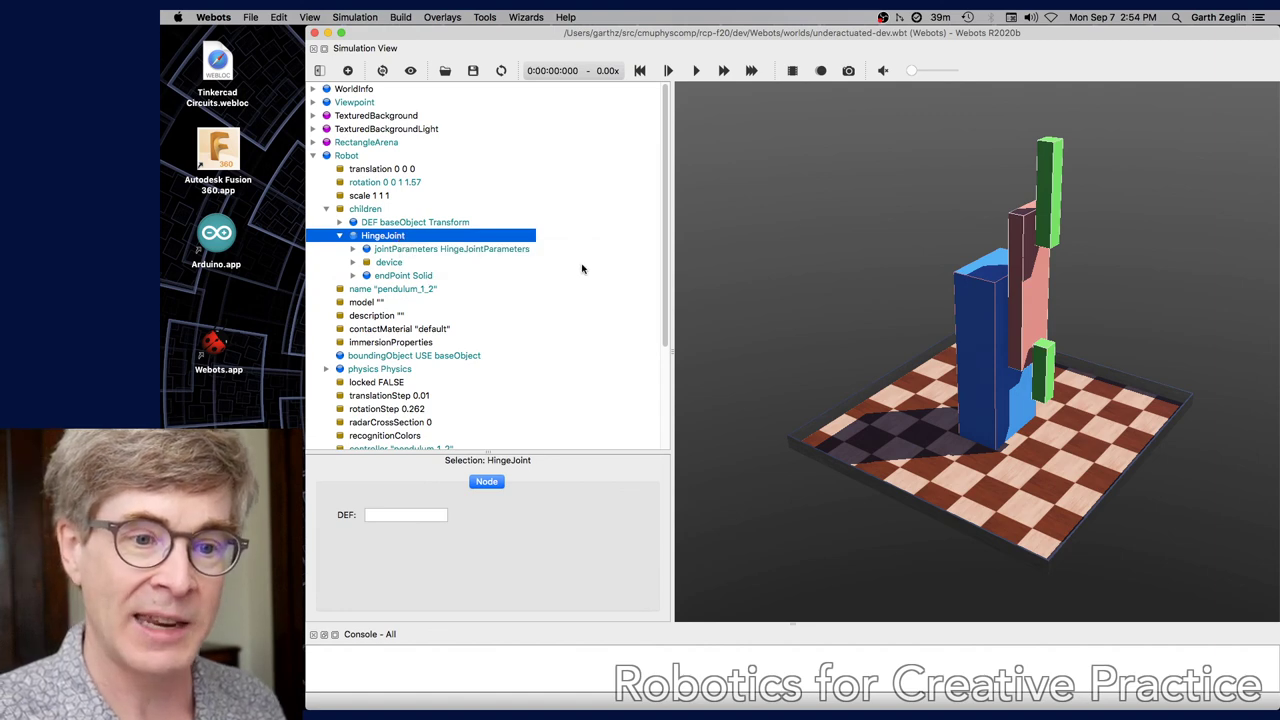